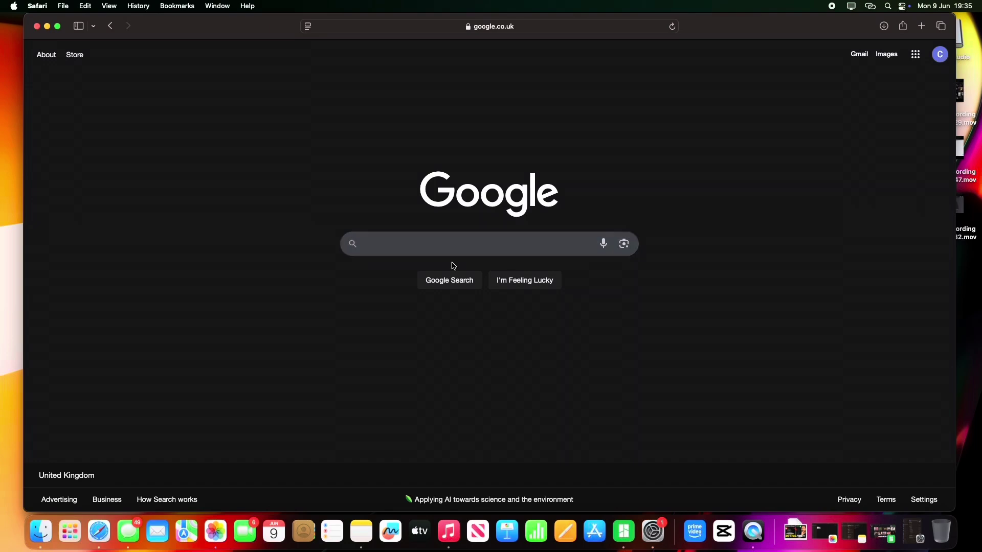
Step: Google 'bambu studio', open the bambulab.com software page and download Bambu Studio (Mac)
{"action": "left_click", "coordinate": [429, 248]}
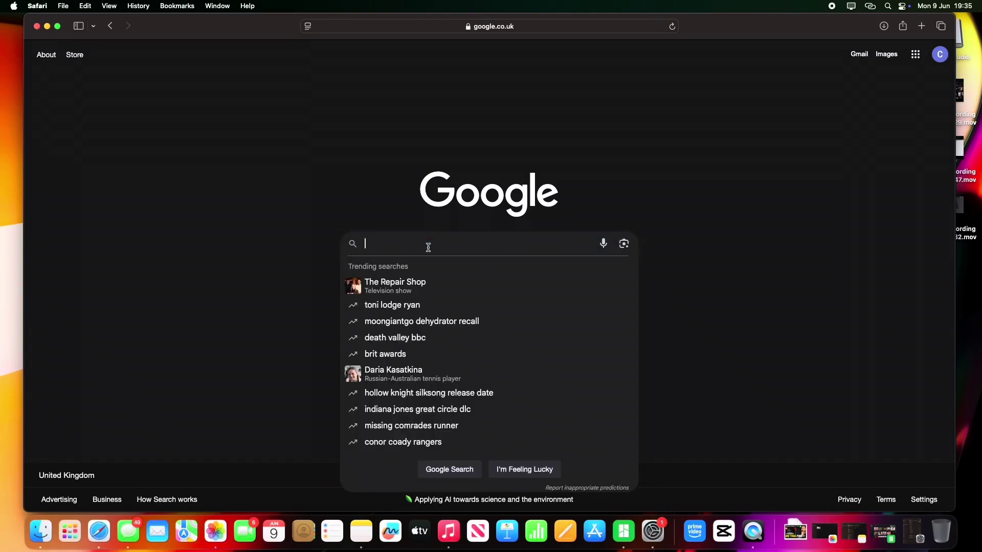
{"action": "type", "text": "bambu"}
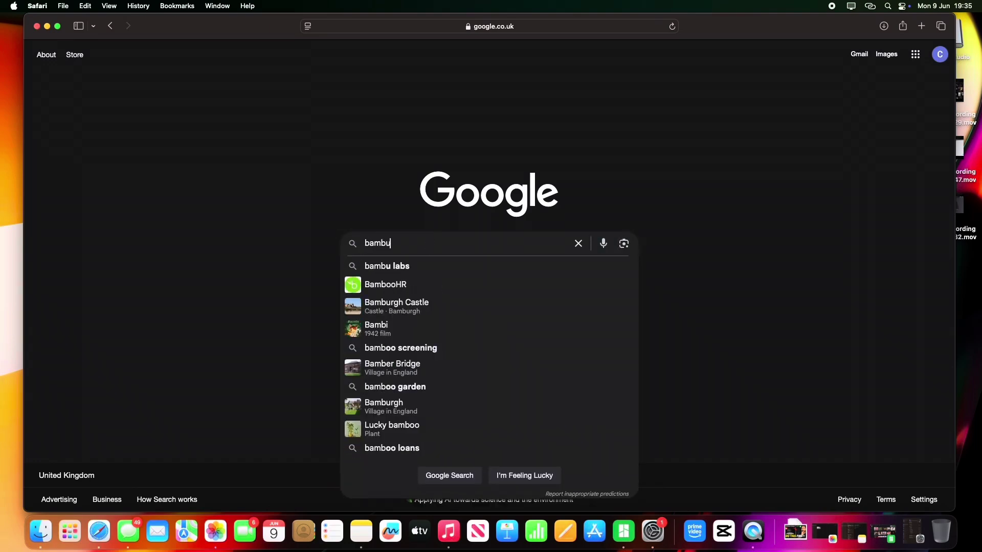
{"action": "type", "text": " studio"}
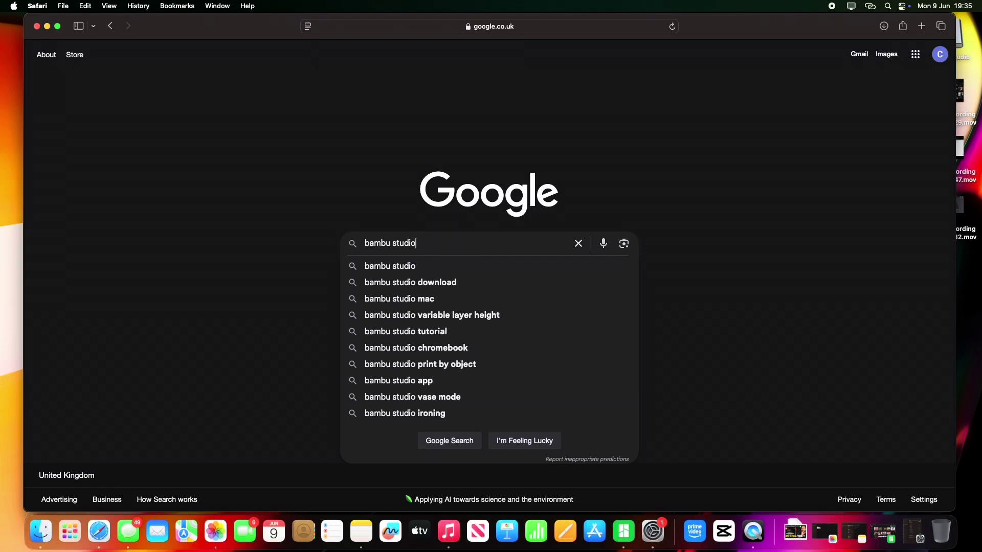
{"action": "key", "text": "Return"}
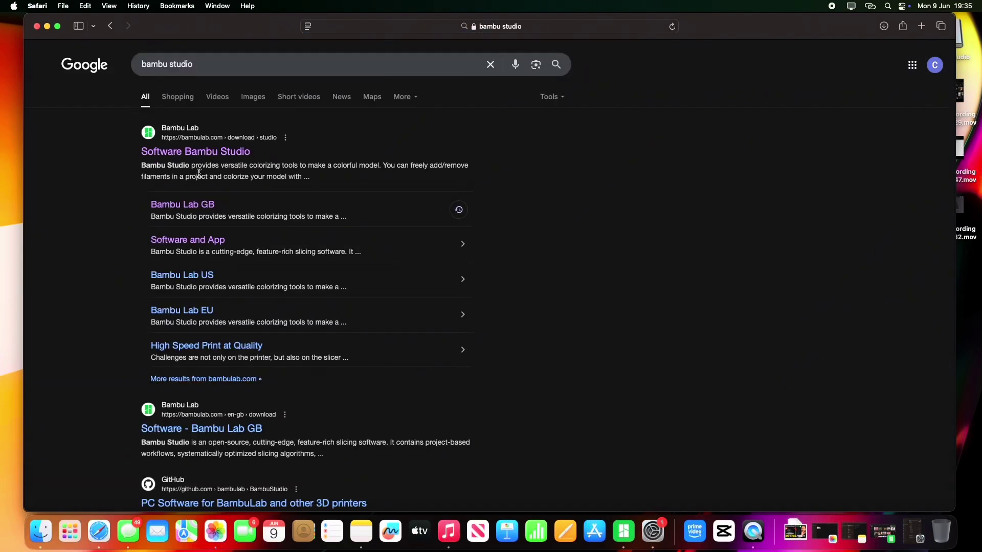
{"action": "left_click", "coordinate": [218, 156]}
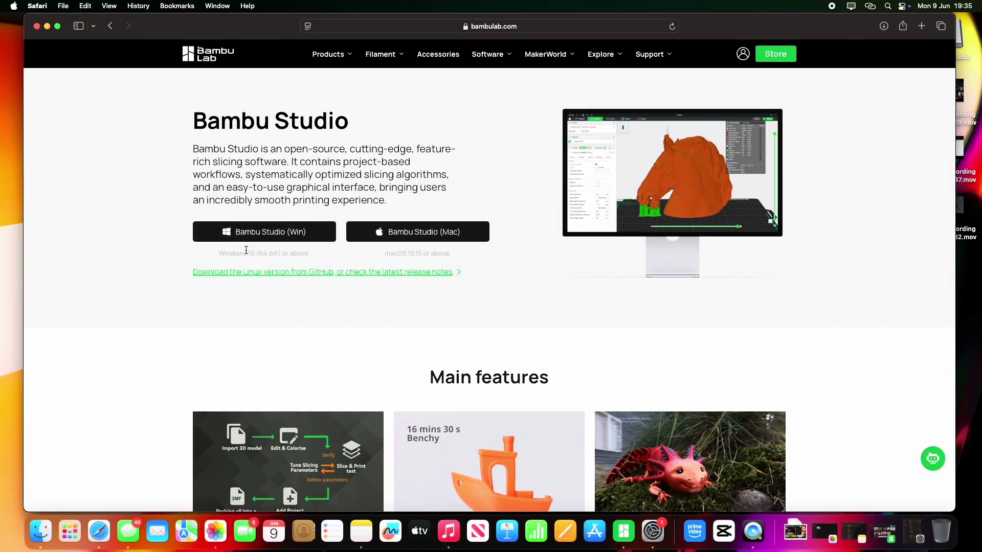
{"action": "left_click", "coordinate": [424, 232]}
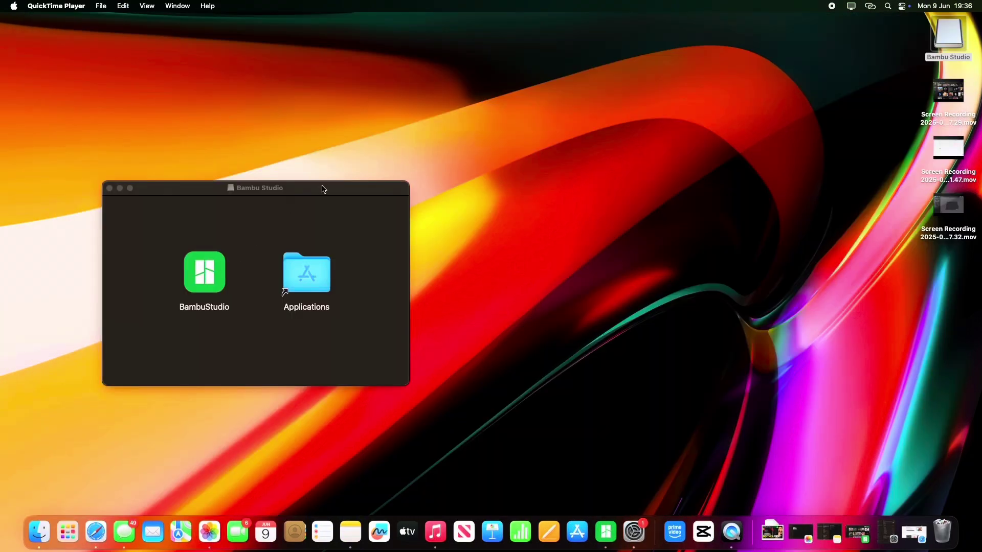
Step: Launch the BambuStudio app from its mounted disk-image window in Finder
{"action": "left_click_drag", "start_coordinate": [323, 189], "coordinate": [488, 170]}
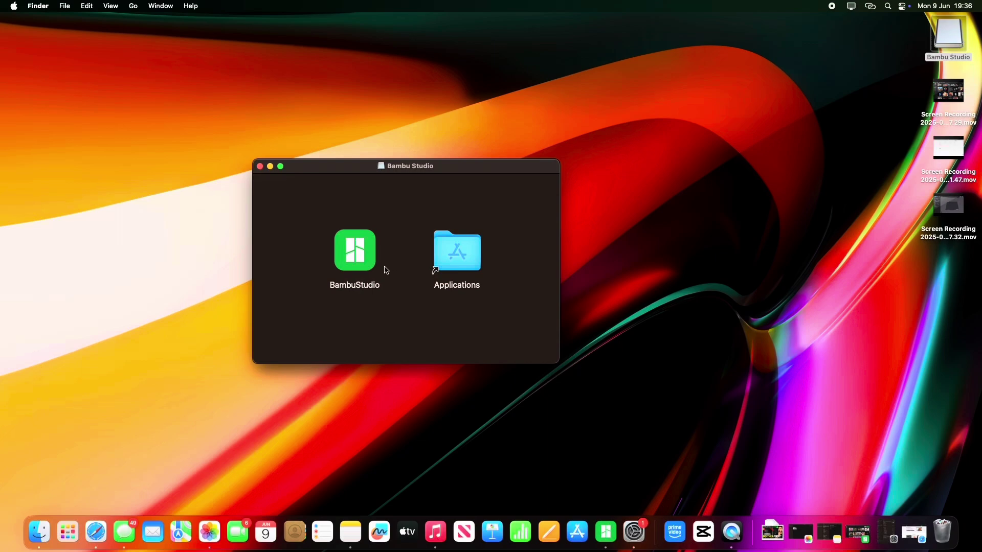
{"action": "double_click", "coordinate": [352, 253]}
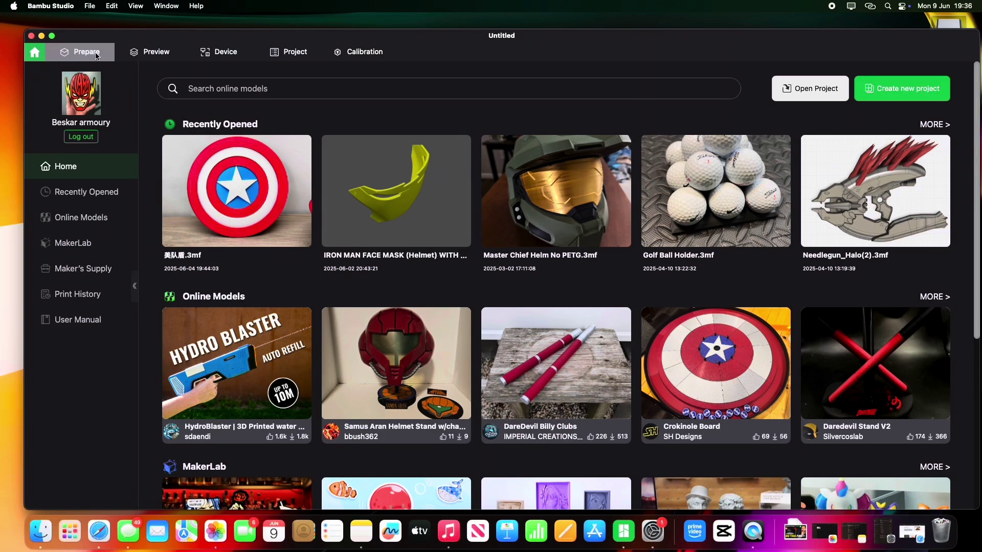
Step: Switch from the Home page to the Prepare workspace
{"action": "scroll", "coordinate": [221, 167], "scroll_direction": "down", "scroll_amount": 5}
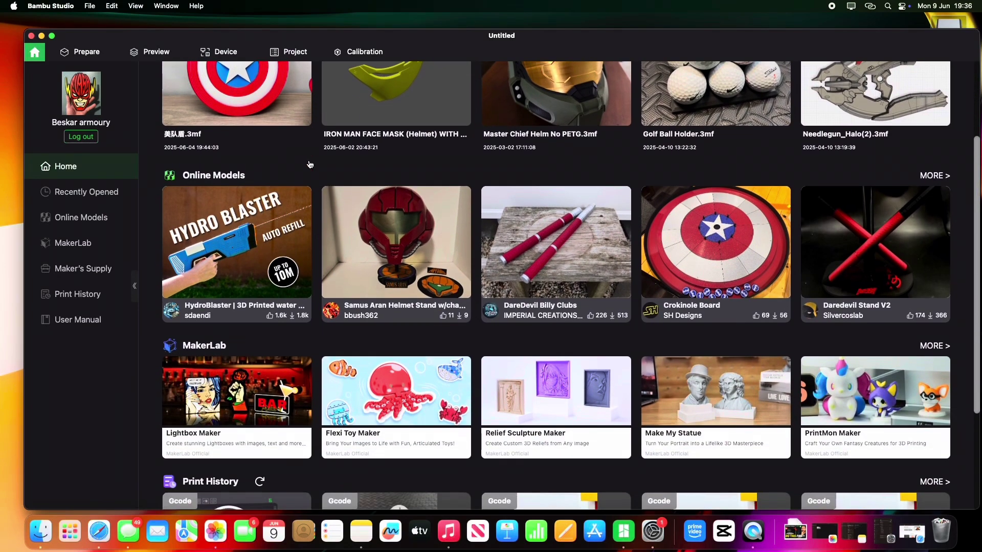
{"action": "scroll", "coordinate": [221, 167], "scroll_direction": "up", "scroll_amount": 3}
{"action": "scroll", "coordinate": [221, 166], "scroll_direction": "up", "scroll_amount": 1}
{"action": "left_click", "coordinate": [87, 52]}
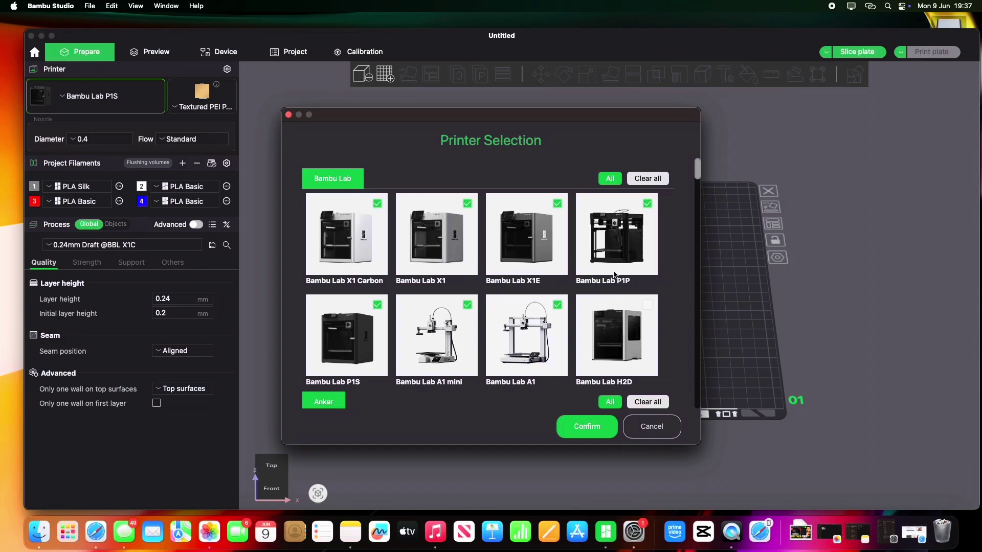
Step: Scroll through the Printer Selection dialog's list of ticked Bambu Lab models
{"action": "scroll", "coordinate": [574, 337], "scroll_direction": "down", "scroll_amount": 5}
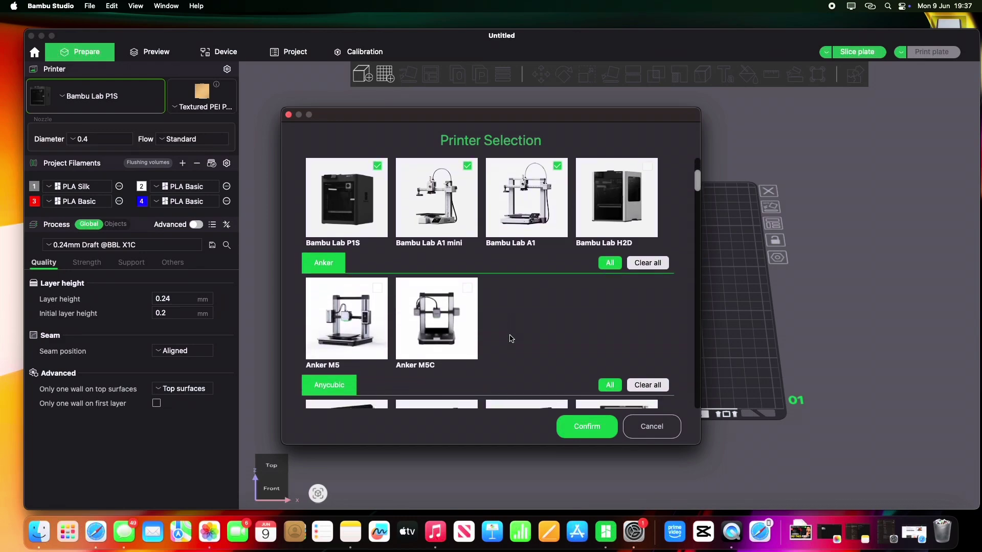
{"action": "scroll", "coordinate": [476, 299], "scroll_direction": "up", "scroll_amount": 5}
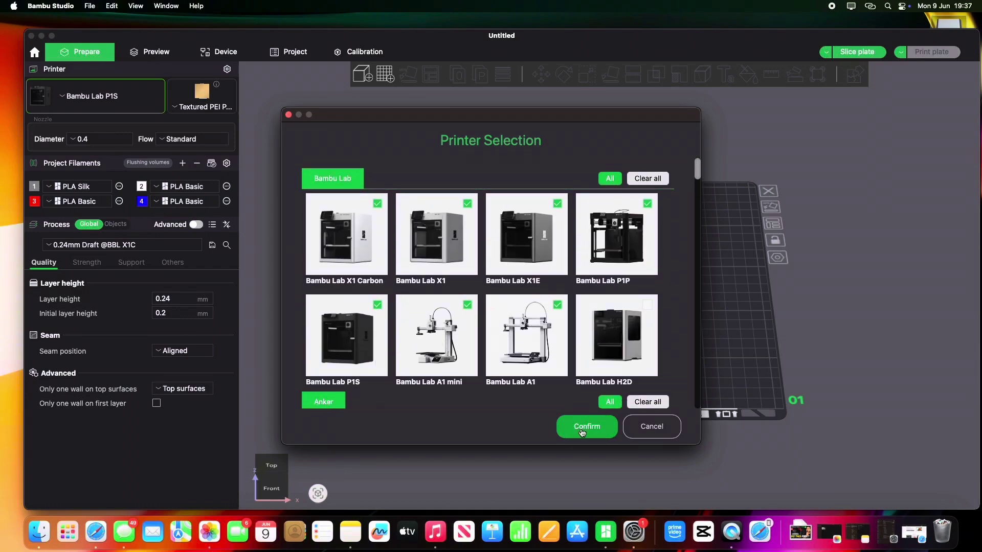
{"action": "scroll", "coordinate": [560, 364], "scroll_direction": "down", "scroll_amount": 10}
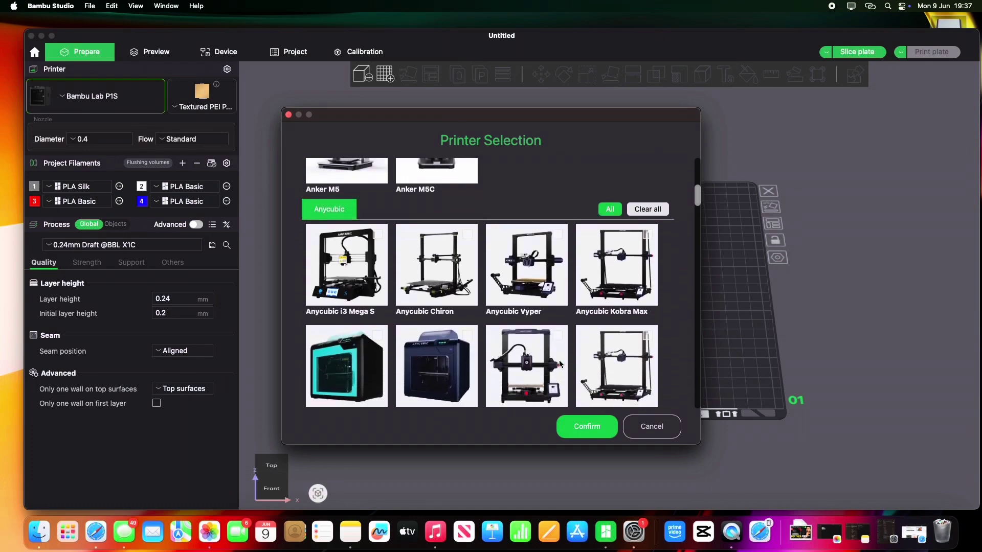
{"action": "scroll", "coordinate": [561, 364], "scroll_direction": "down", "scroll_amount": 8}
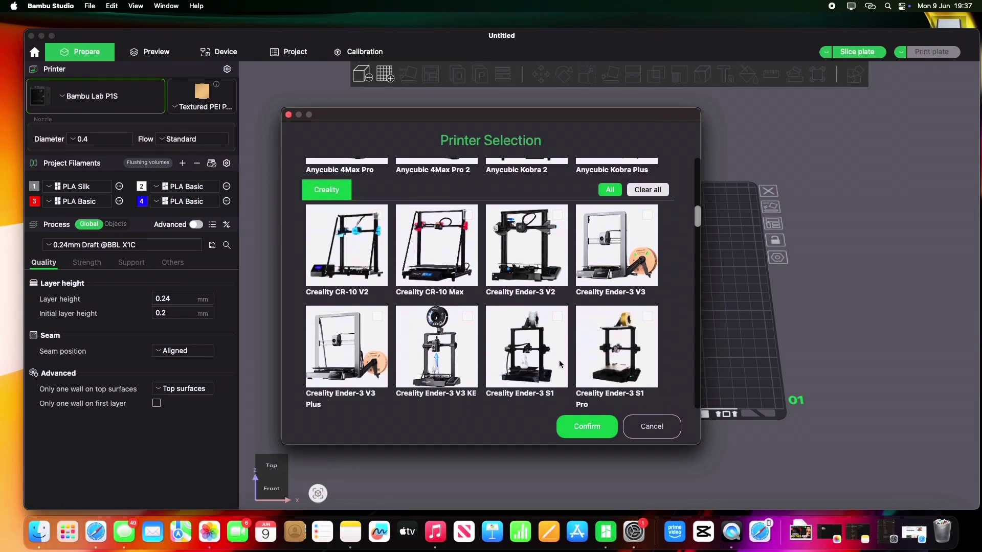
{"action": "scroll", "coordinate": [497, 283], "scroll_direction": "down", "scroll_amount": 8}
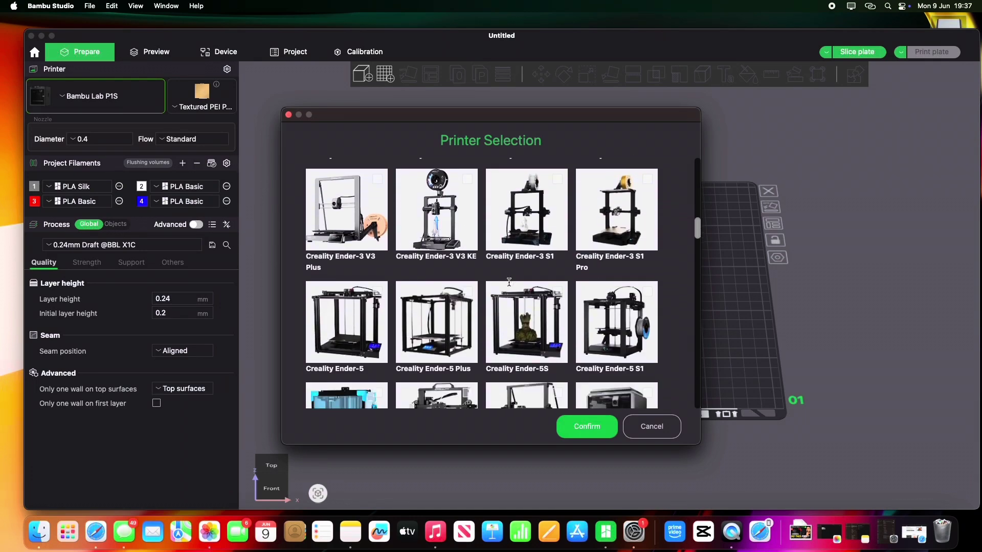
{"action": "scroll", "coordinate": [509, 283], "scroll_direction": "down", "scroll_amount": 8}
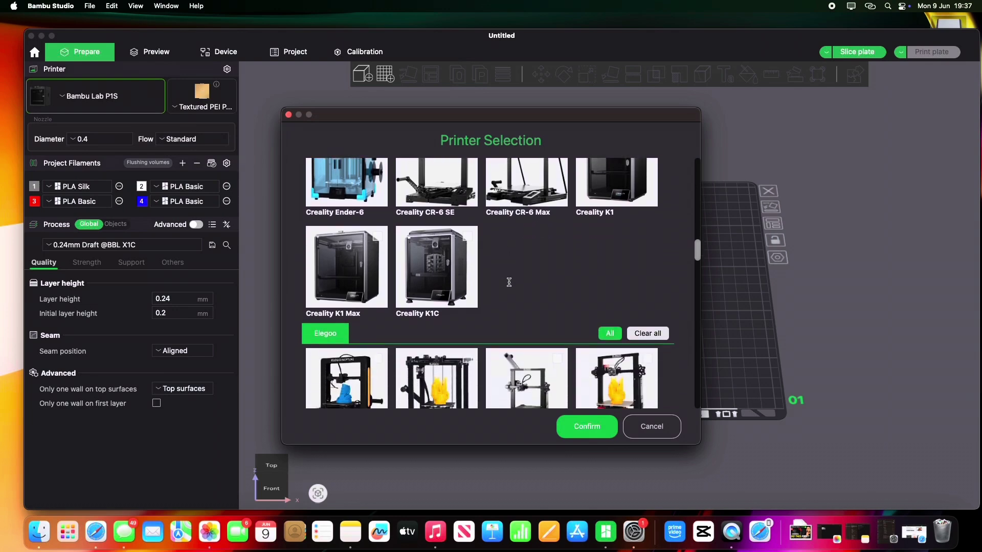
{"action": "scroll", "coordinate": [509, 285], "scroll_direction": "down", "scroll_amount": 3}
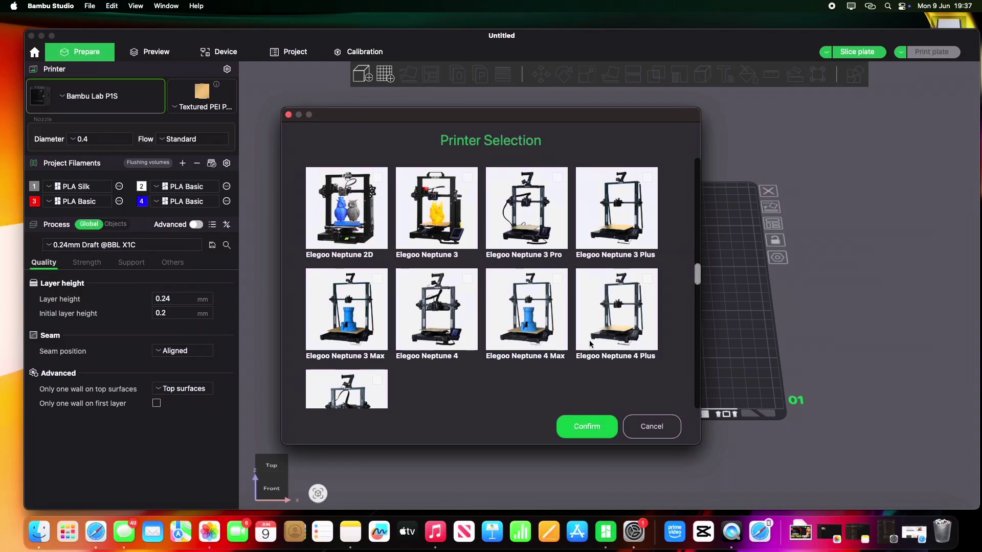
{"action": "scroll", "coordinate": [591, 344], "scroll_direction": "down", "scroll_amount": 6}
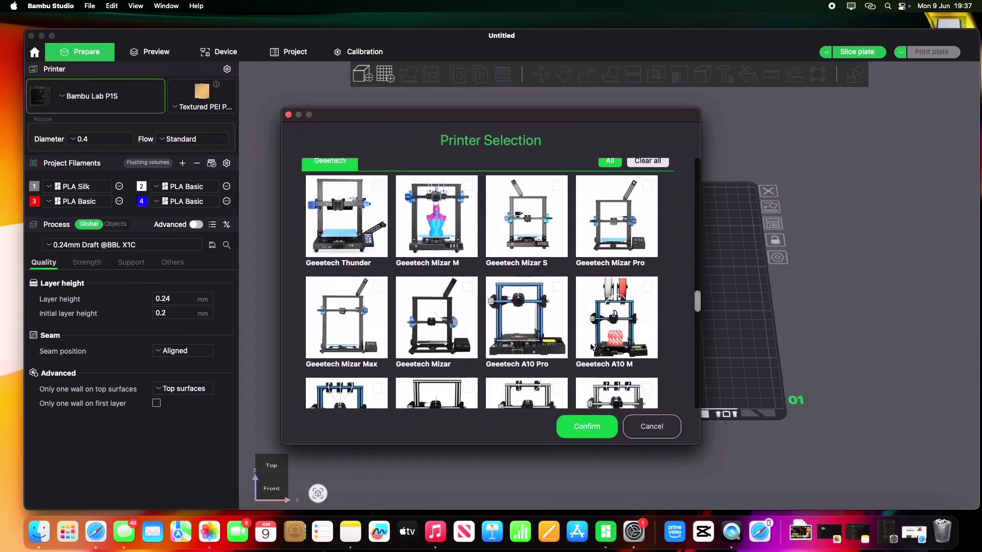
{"action": "scroll", "coordinate": [590, 347], "scroll_direction": "down", "scroll_amount": 15}
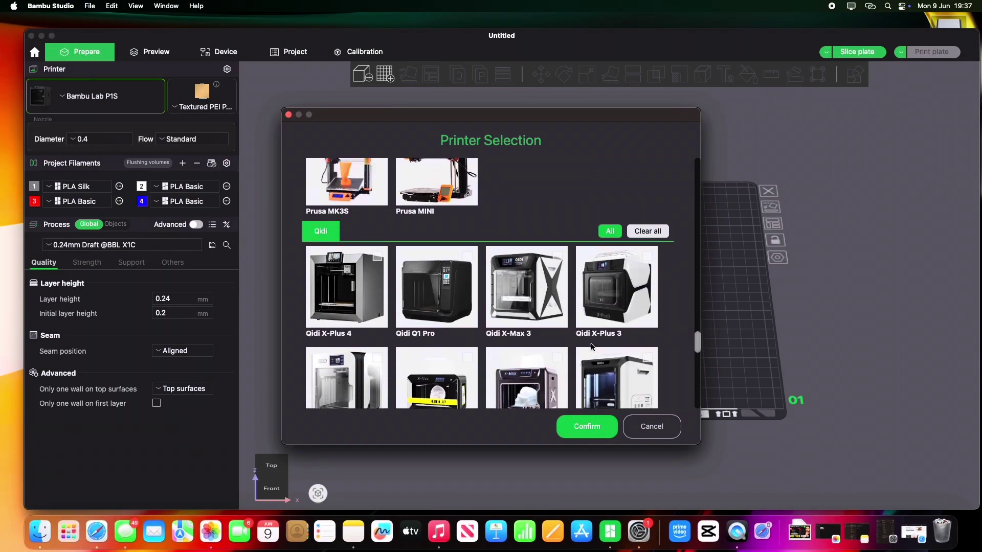
{"action": "scroll", "coordinate": [591, 347], "scroll_direction": "up", "scroll_amount": 20}
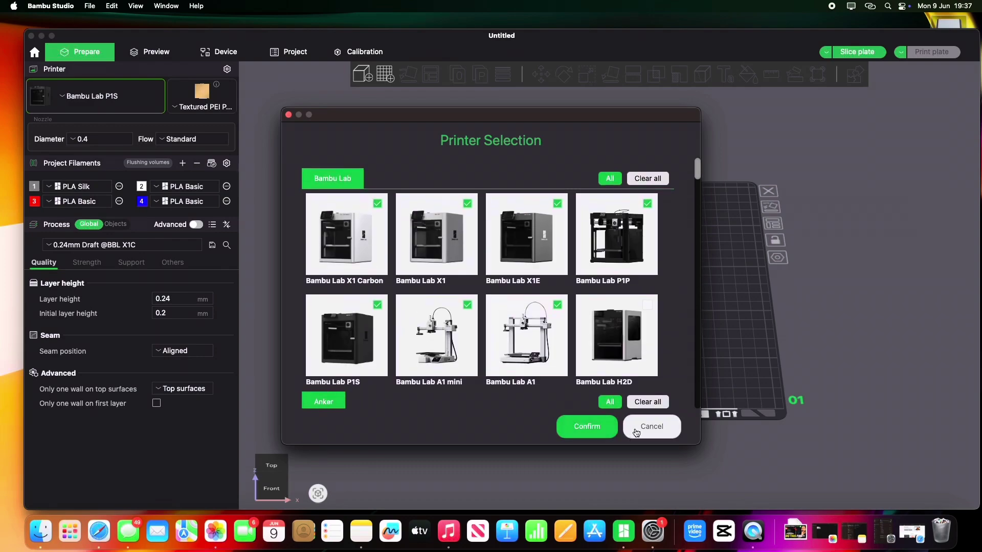
Step: Confirm the printer selection and switch the printer preset to Bambu Lab P1S
{"action": "left_click", "coordinate": [588, 428]}
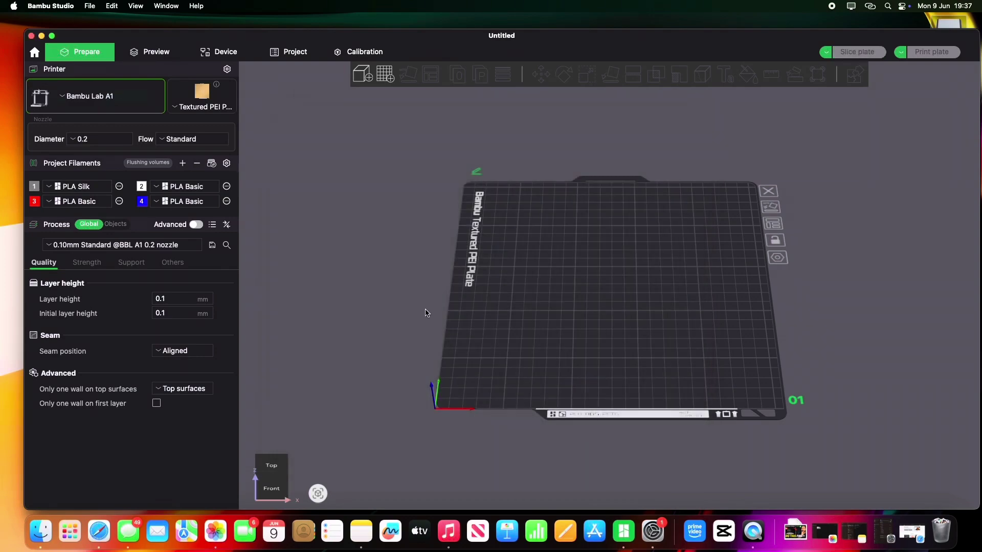
{"action": "left_click", "coordinate": [113, 96]}
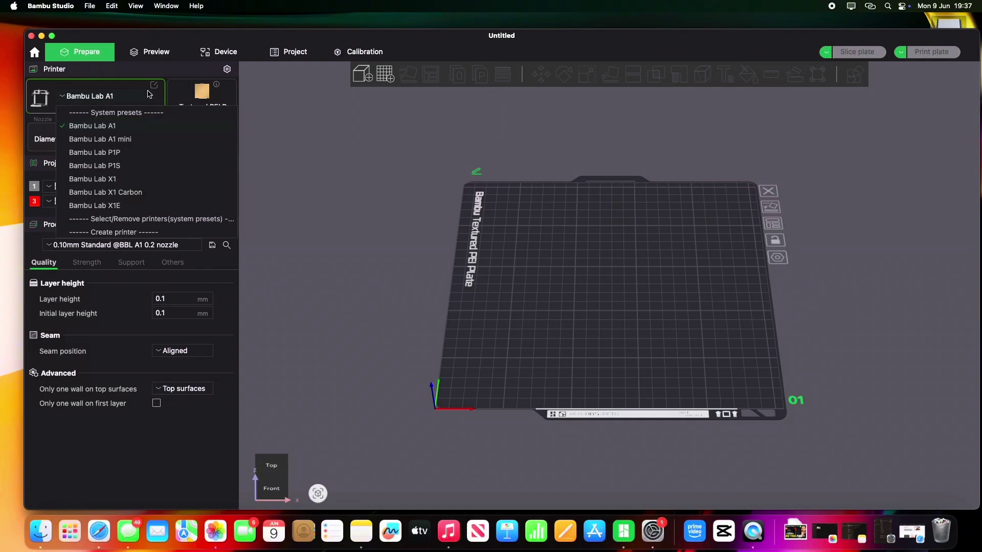
{"action": "left_click", "coordinate": [135, 154]}
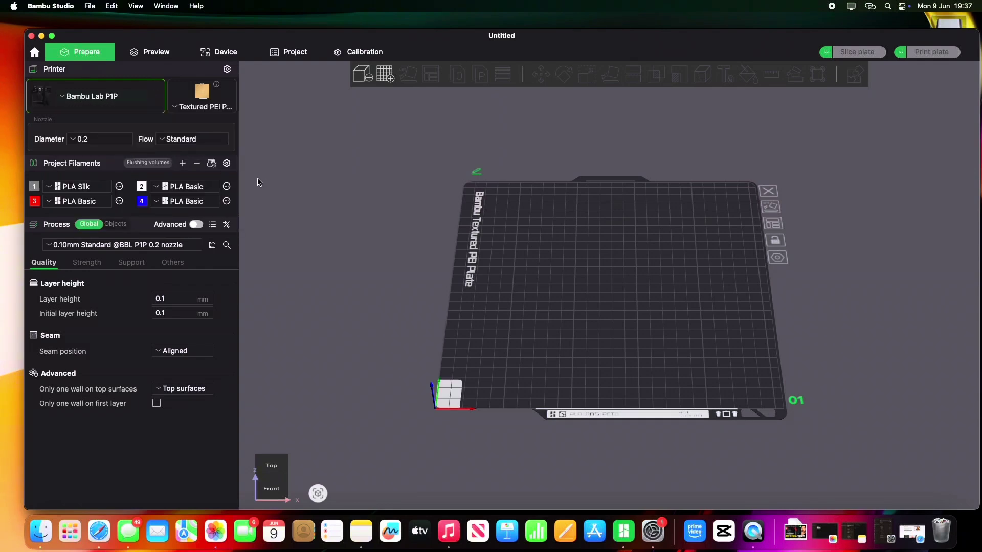
{"action": "left_click", "coordinate": [125, 105]}
{"action": "left_click", "coordinate": [146, 173]}
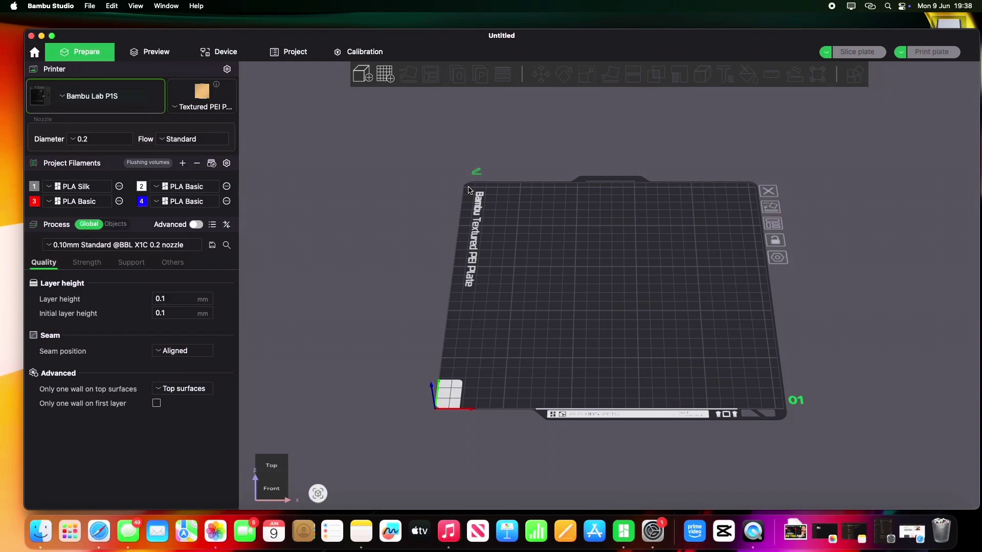
{"action": "left_click", "coordinate": [219, 103]}
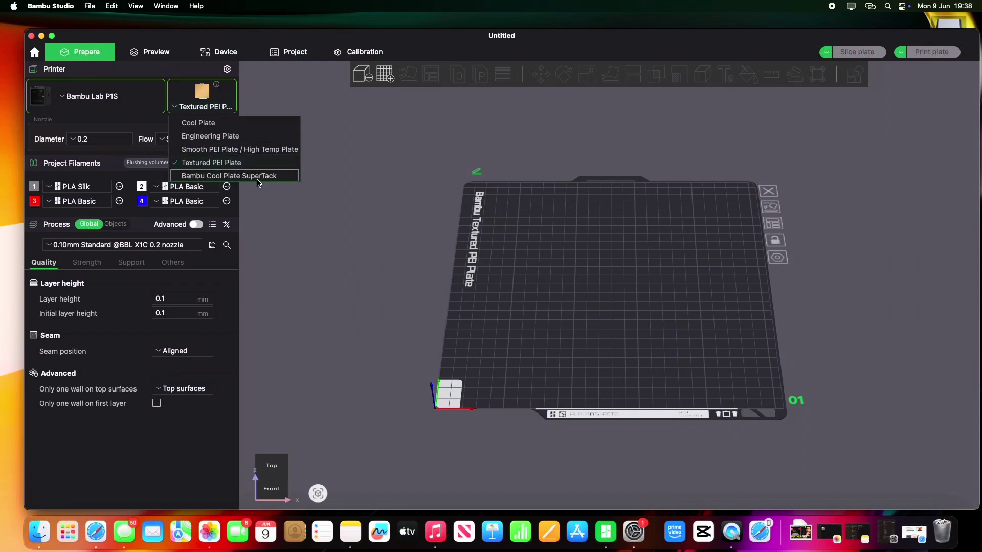
Step: Keep the Textured PEI Plate and set filament slot 1 to Generic PLA
{"action": "left_click", "coordinate": [240, 164]}
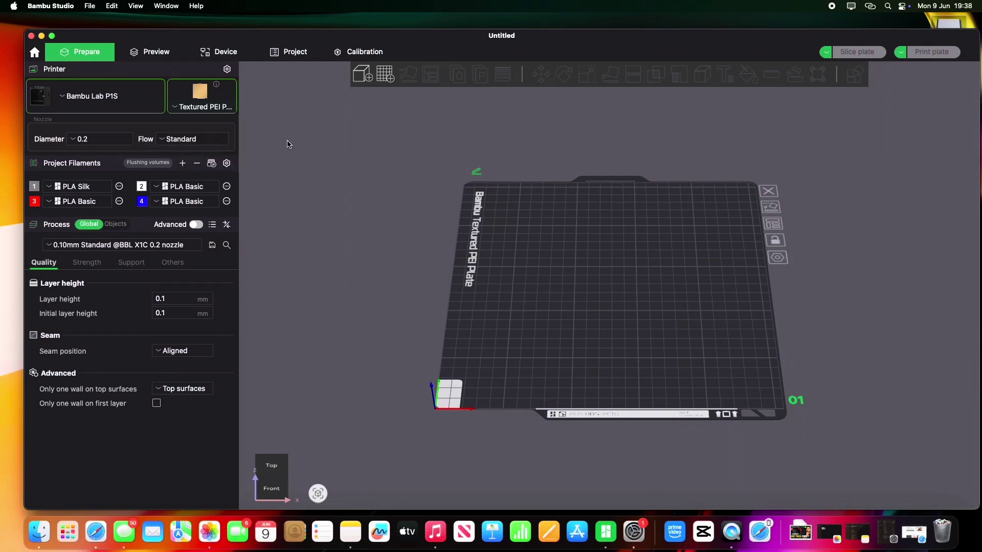
{"action": "left_click", "coordinate": [77, 186]}
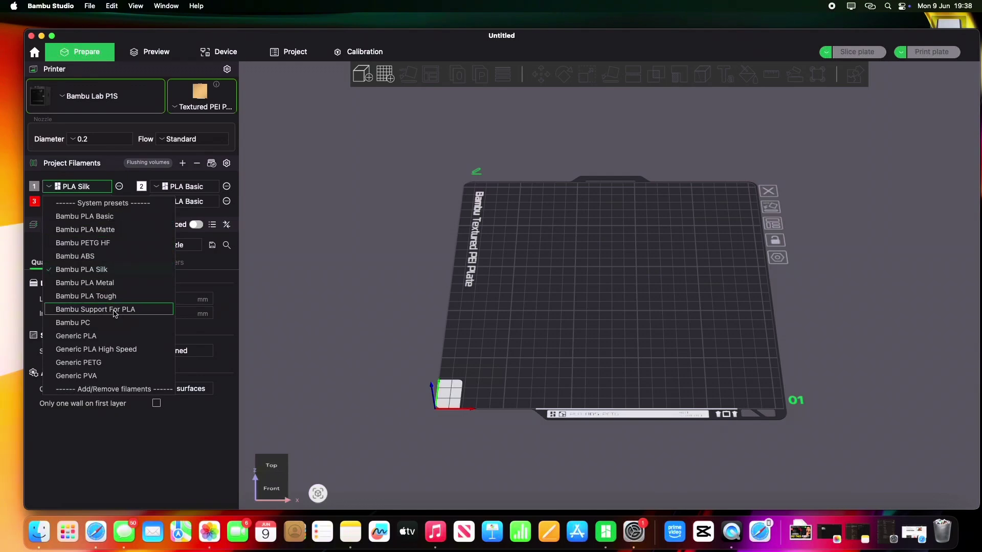
{"action": "left_click", "coordinate": [110, 339]}
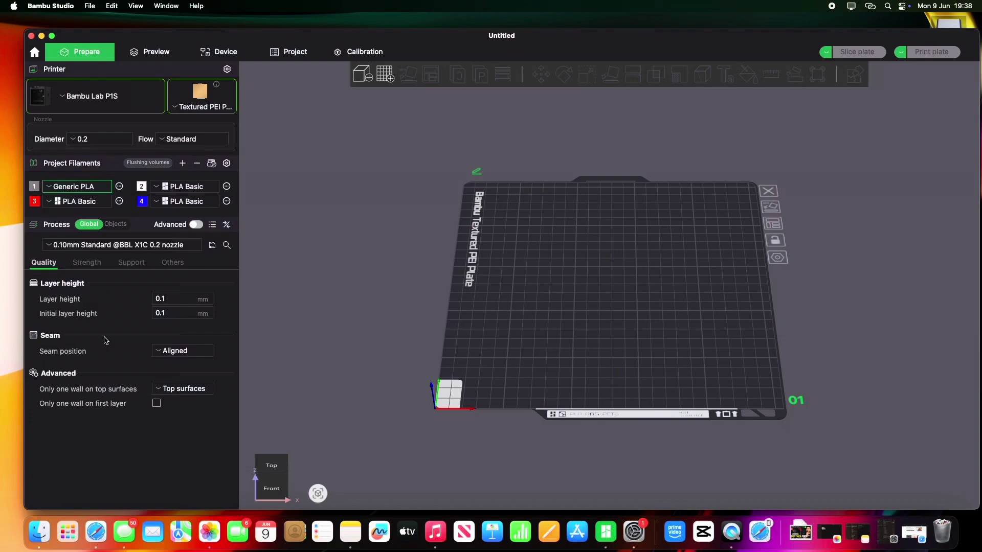
{"action": "left_click", "coordinate": [190, 250]}
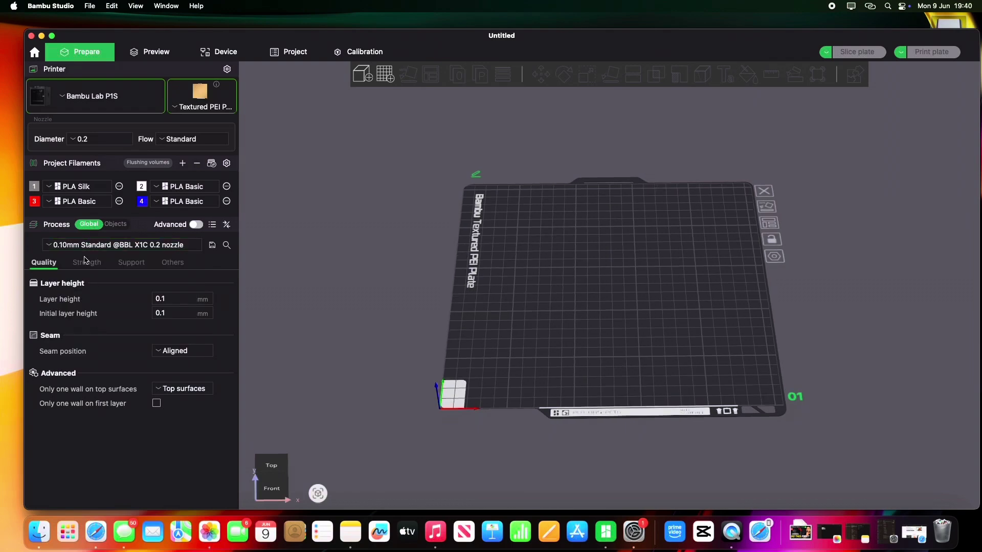
Step: On the Support tab, enable support and set the support type to tree(auto)
{"action": "left_click", "coordinate": [90, 263]}
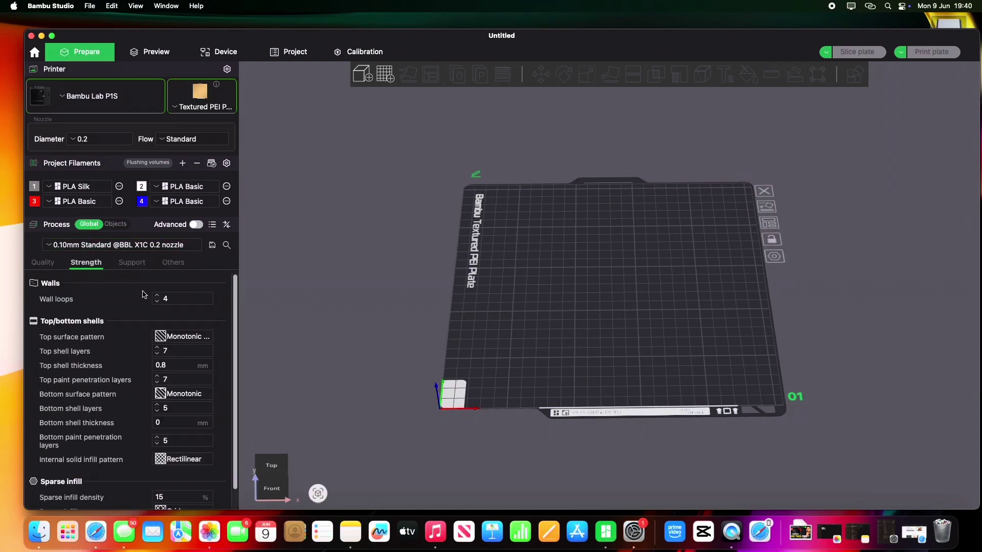
{"action": "scroll", "coordinate": [144, 295], "scroll_direction": "down", "scroll_amount": 1}
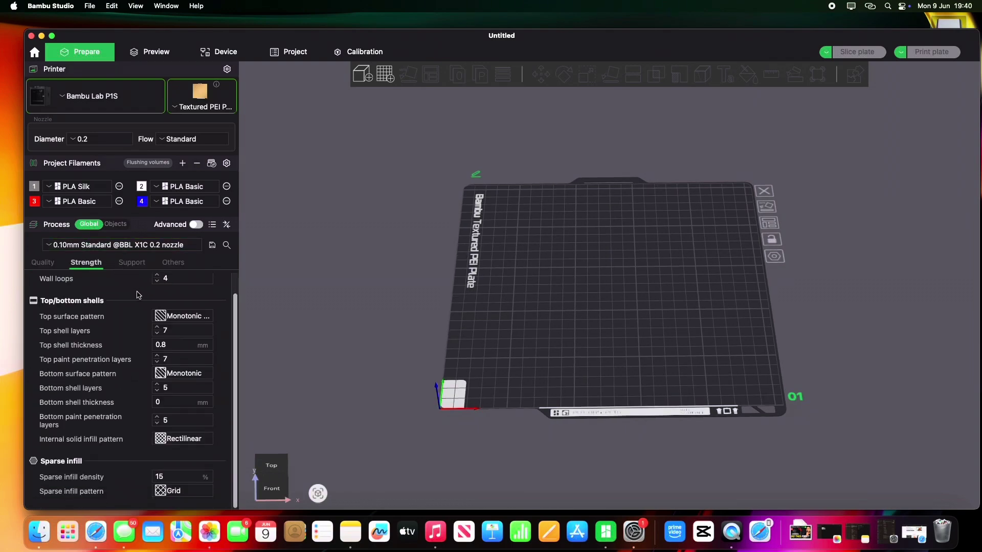
{"action": "scroll", "coordinate": [138, 295], "scroll_direction": "up", "scroll_amount": 1}
{"action": "left_click", "coordinate": [131, 264]}
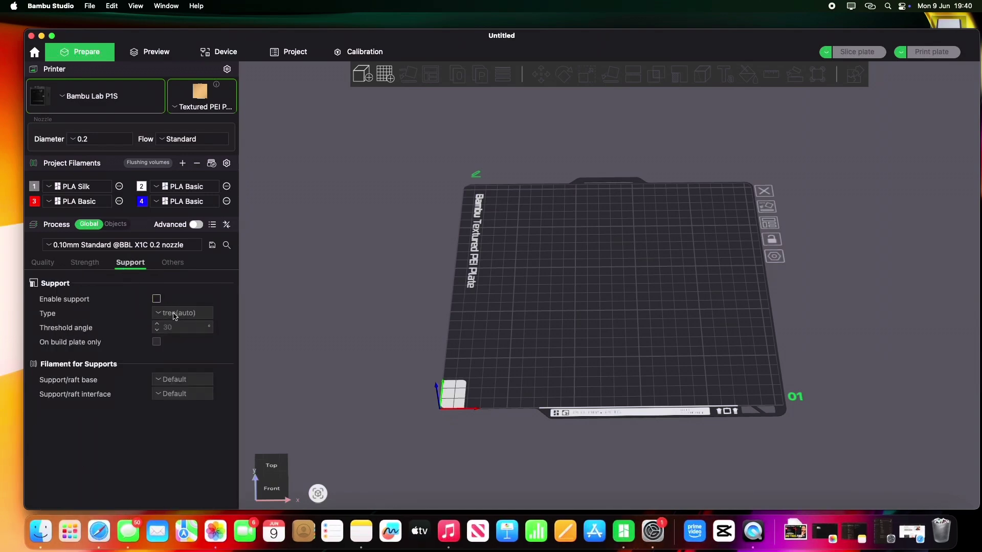
{"action": "left_click", "coordinate": [157, 299]}
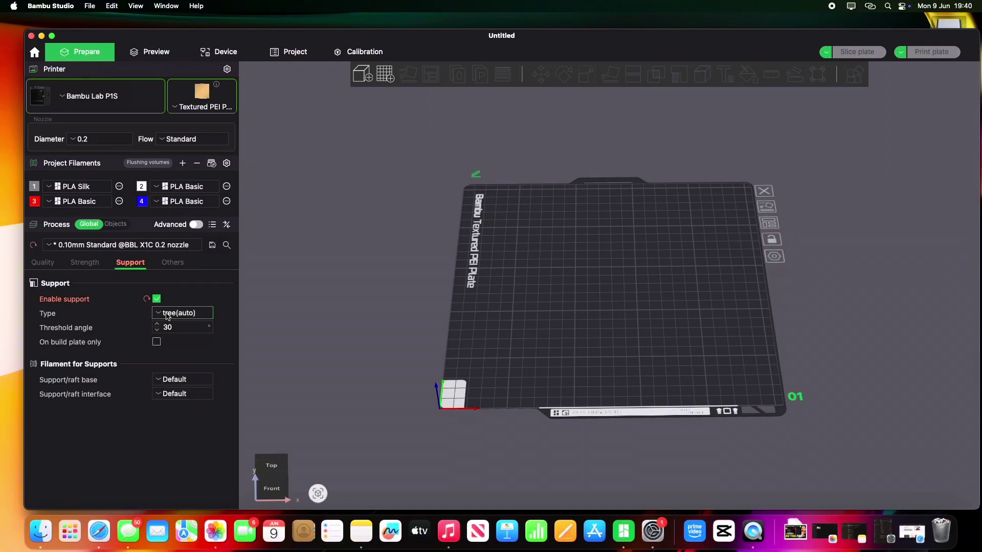
{"action": "left_click", "coordinate": [162, 314]}
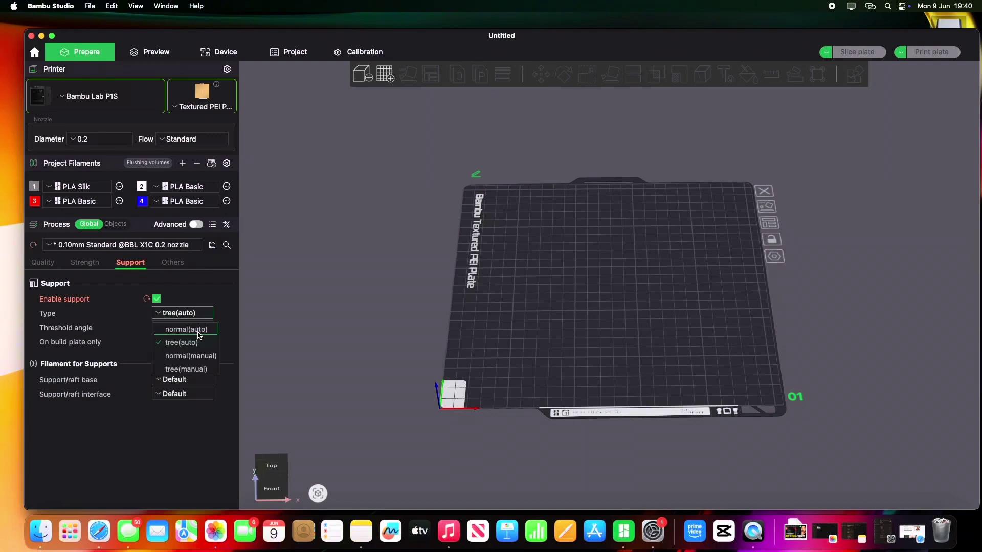
{"action": "left_click", "coordinate": [199, 334]}
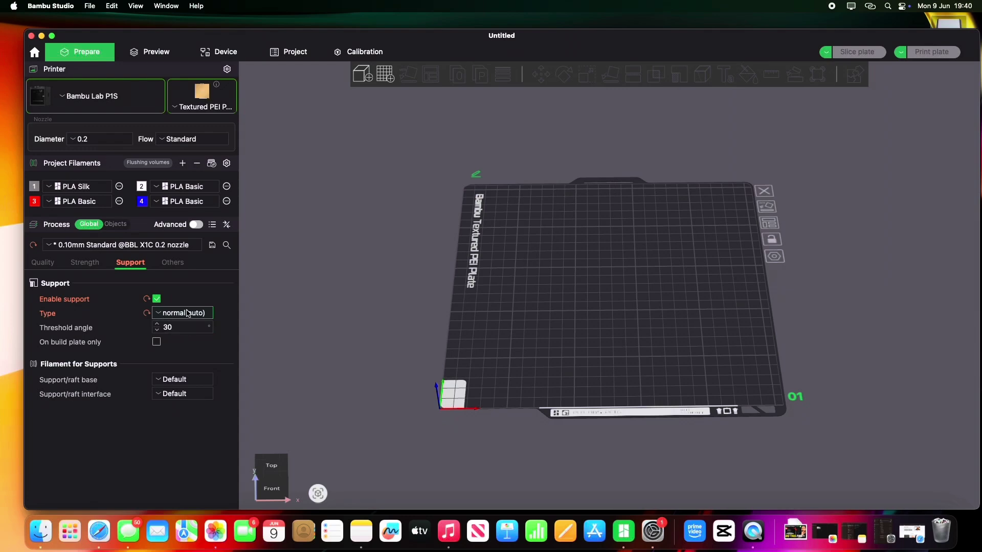
{"action": "left_click", "coordinate": [158, 316]}
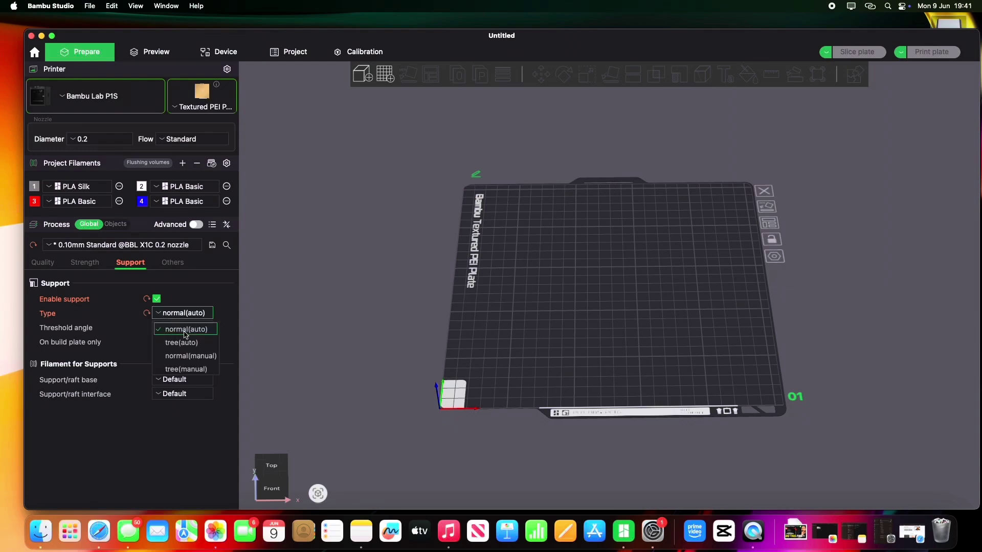
{"action": "left_click", "coordinate": [192, 346]}
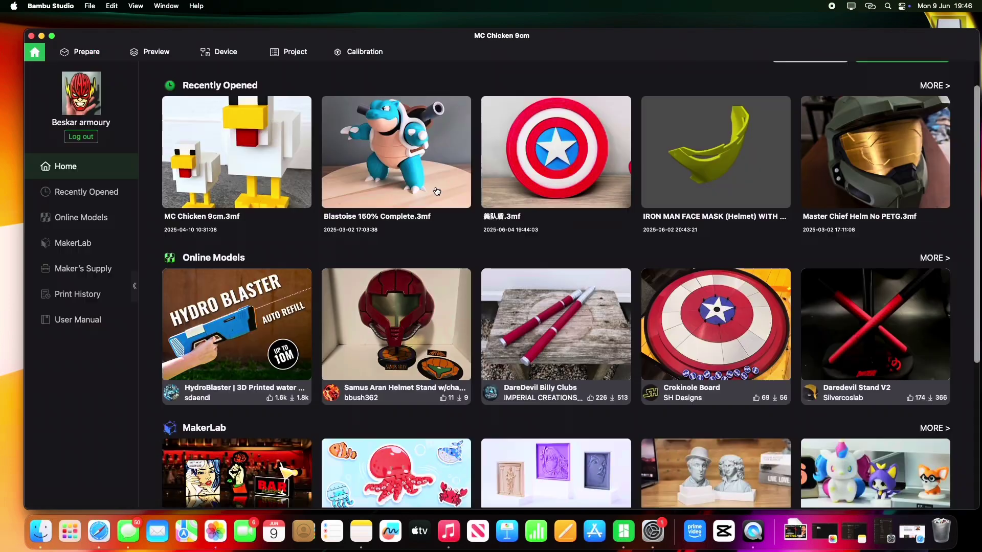
Step: Open Online Models and browse the MakerWorld community model gallery
{"action": "scroll", "coordinate": [439, 191], "scroll_direction": "down", "scroll_amount": 5}
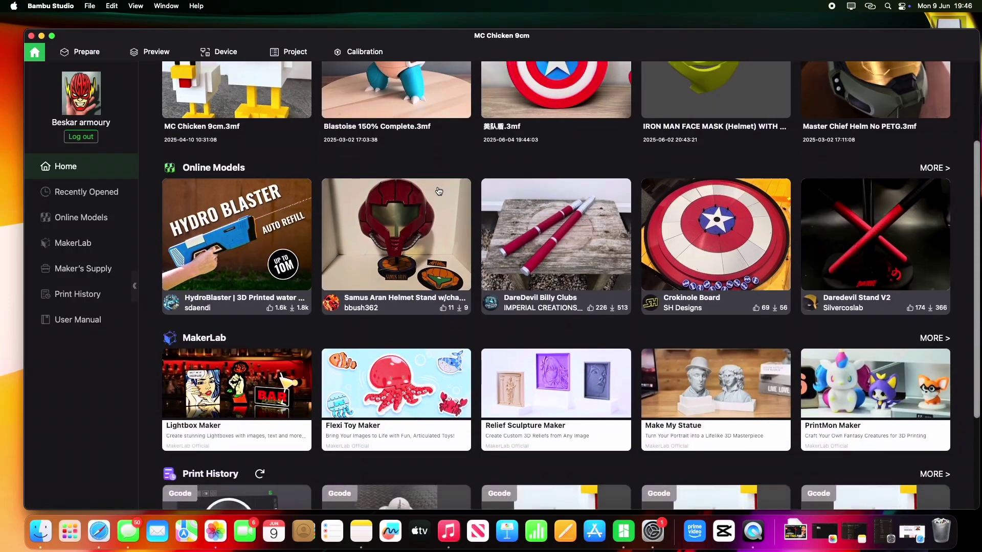
{"action": "scroll", "coordinate": [439, 191], "scroll_direction": "up", "scroll_amount": 5}
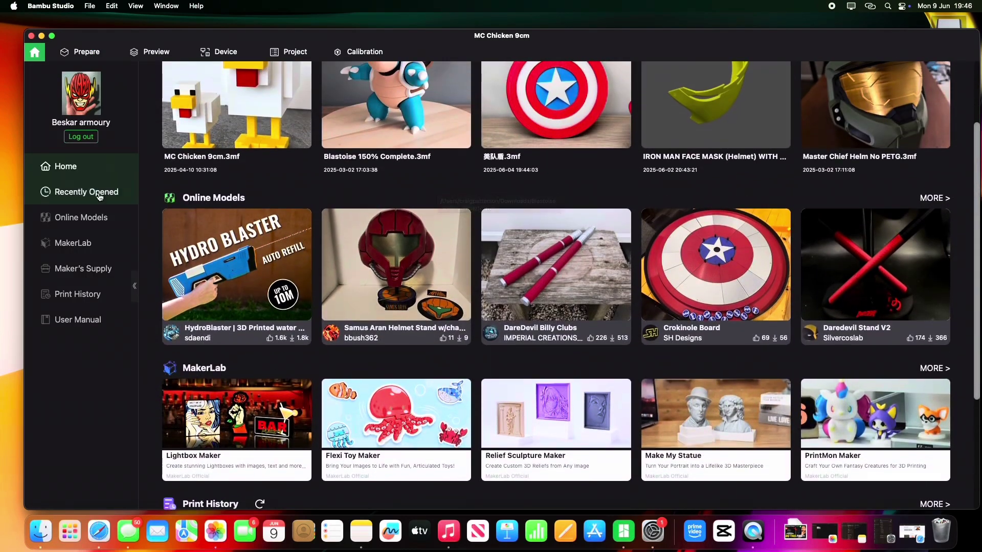
{"action": "left_click", "coordinate": [92, 220]}
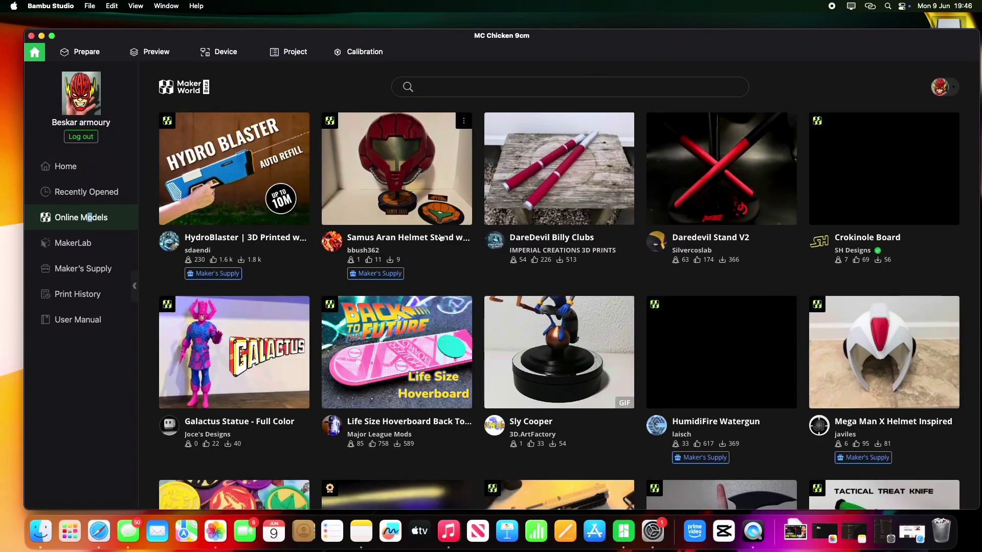
{"action": "scroll", "coordinate": [532, 268], "scroll_direction": "down", "scroll_amount": 5}
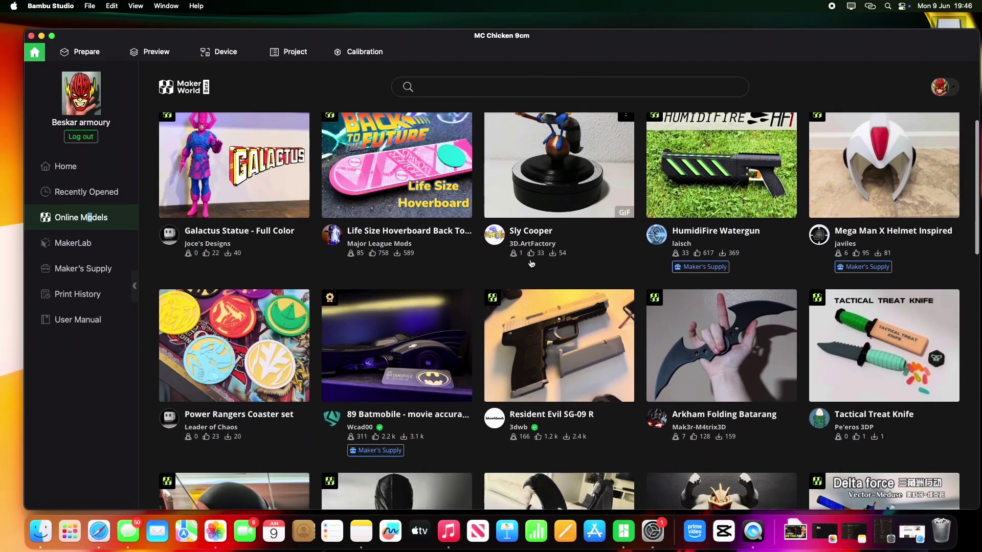
{"action": "scroll", "coordinate": [532, 264], "scroll_direction": "down", "scroll_amount": 8}
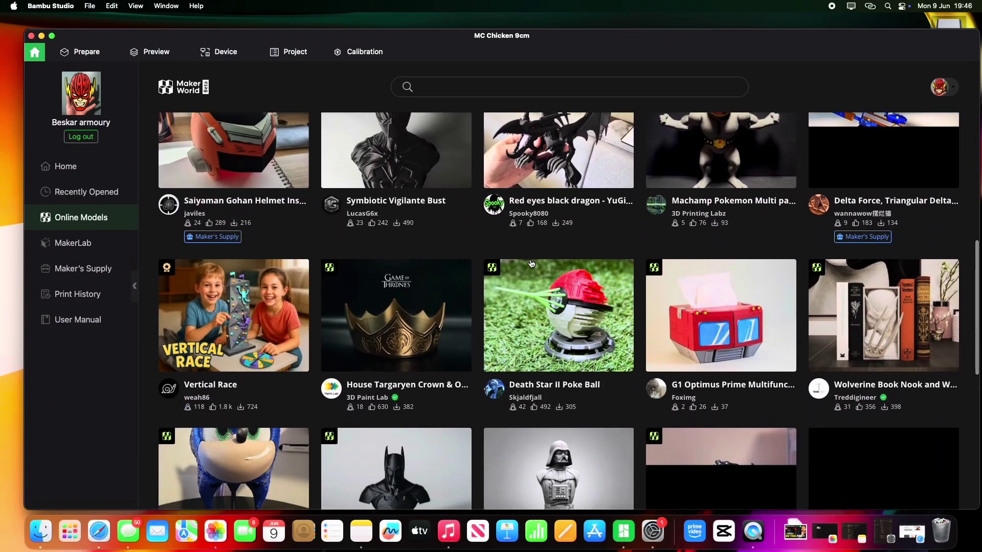
{"action": "scroll", "coordinate": [532, 263], "scroll_direction": "down", "scroll_amount": 1}
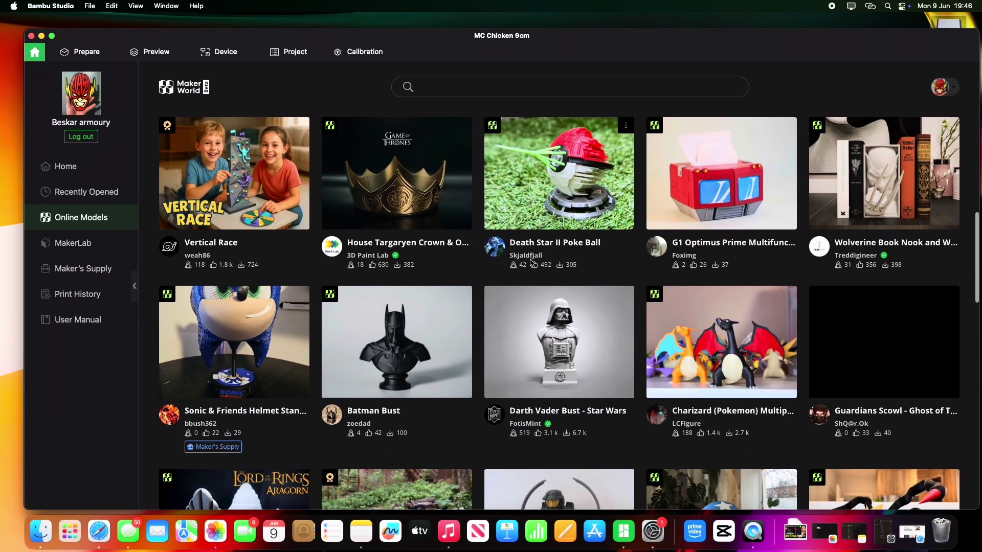
{"action": "scroll", "coordinate": [531, 261], "scroll_direction": "down", "scroll_amount": 1}
{"action": "scroll", "coordinate": [417, 245], "scroll_direction": "up", "scroll_amount": 2}
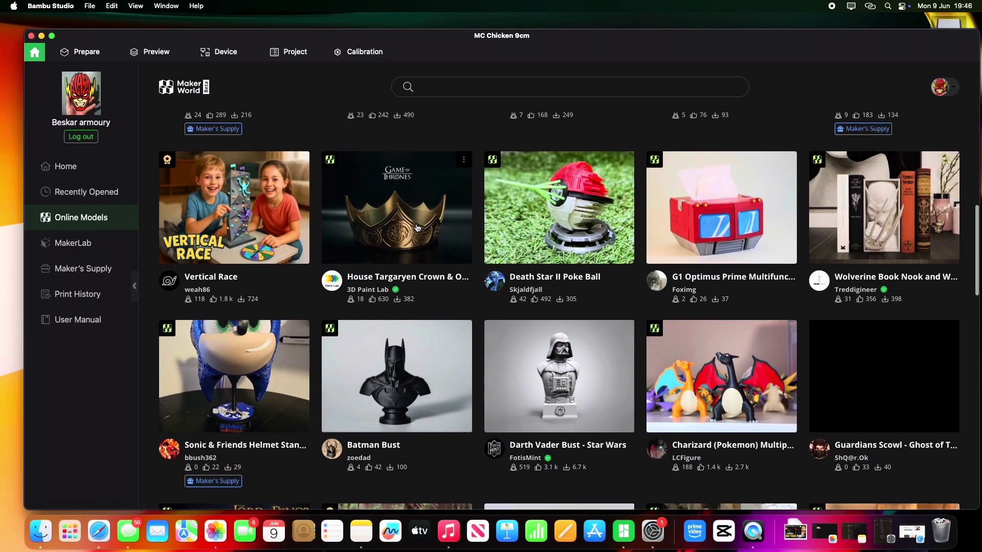
{"action": "scroll", "coordinate": [446, 242], "scroll_direction": "down", "scroll_amount": 7}
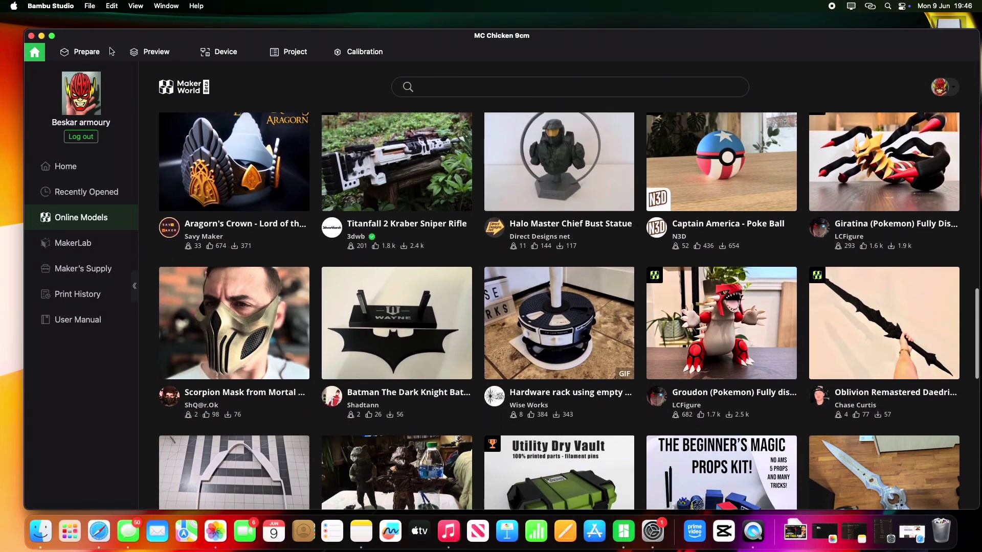
Step: In the Prepare view, import HelmetV.stl from the files folder onto the plate
{"action": "left_click", "coordinate": [91, 55]}
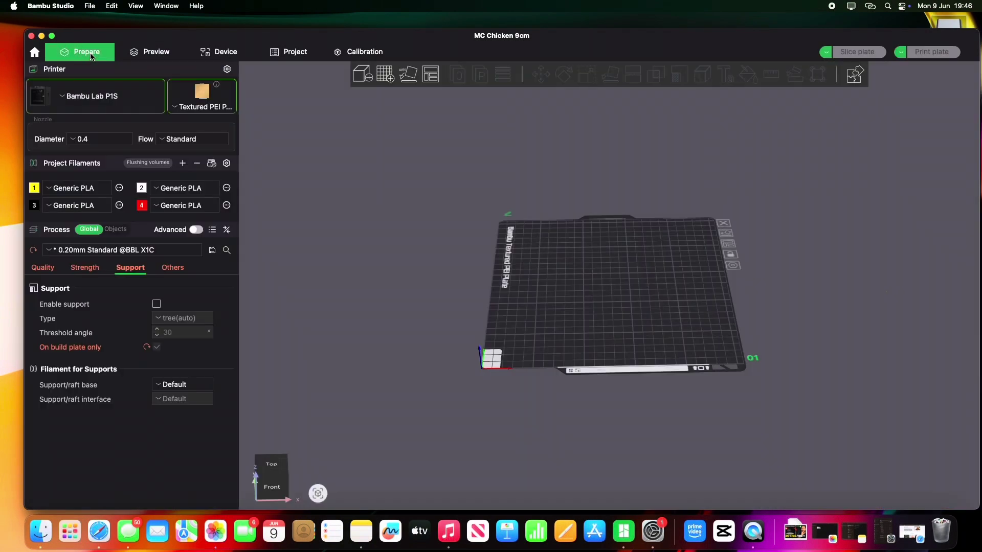
{"action": "left_click", "coordinate": [371, 80]}
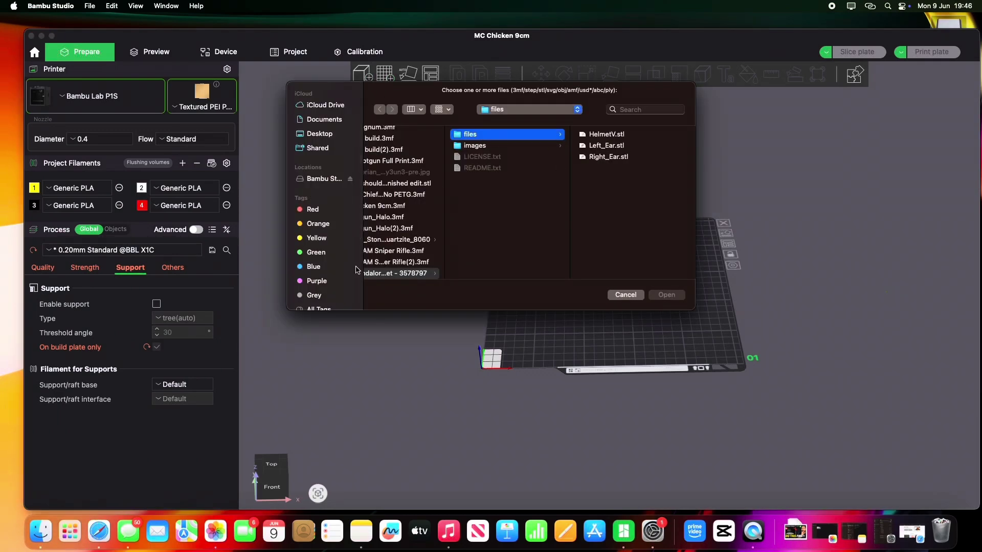
{"action": "left_click", "coordinate": [608, 135]}
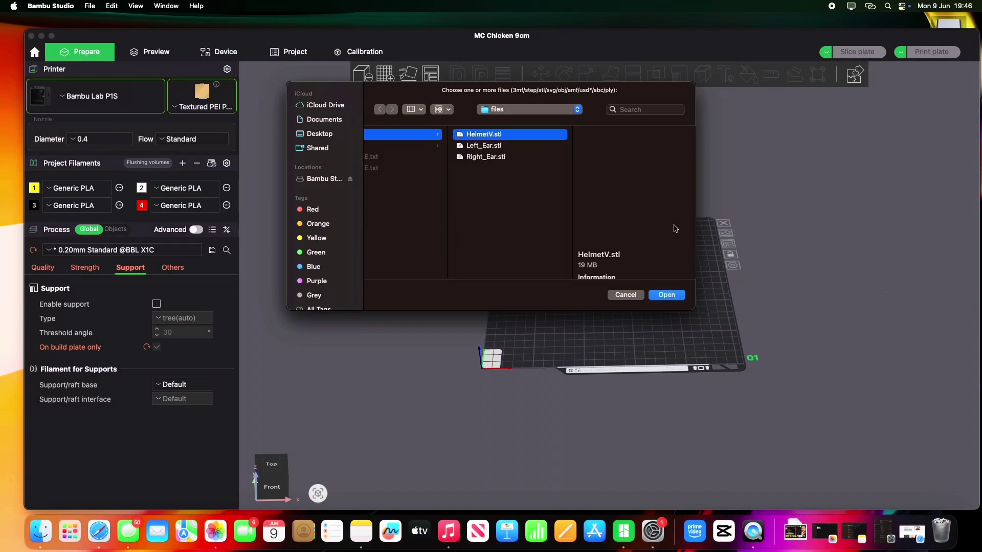
{"action": "left_click", "coordinate": [667, 295]}
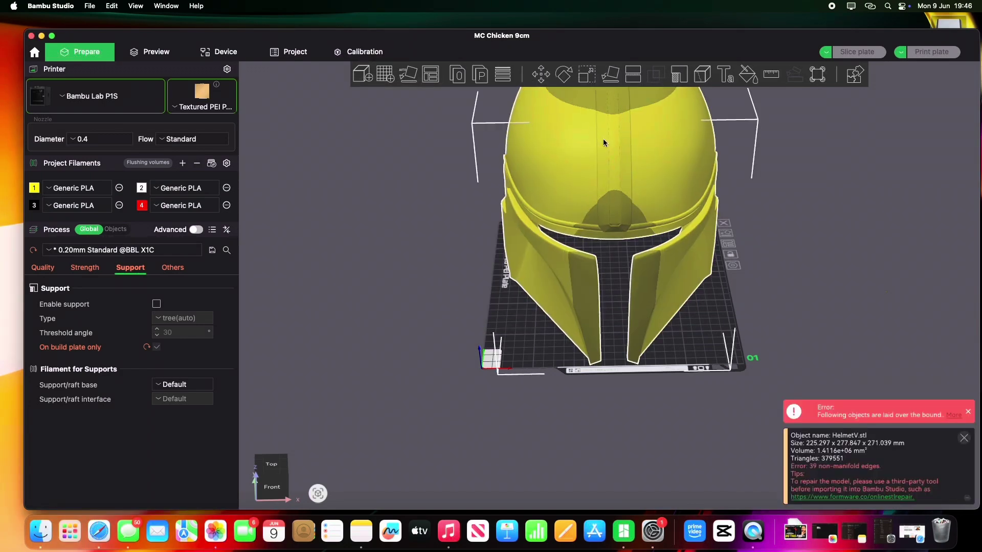
{"action": "scroll", "coordinate": [804, 180], "scroll_direction": "up", "scroll_amount": 5}
{"action": "scroll", "coordinate": [805, 177], "scroll_direction": "down", "scroll_amount": 8}
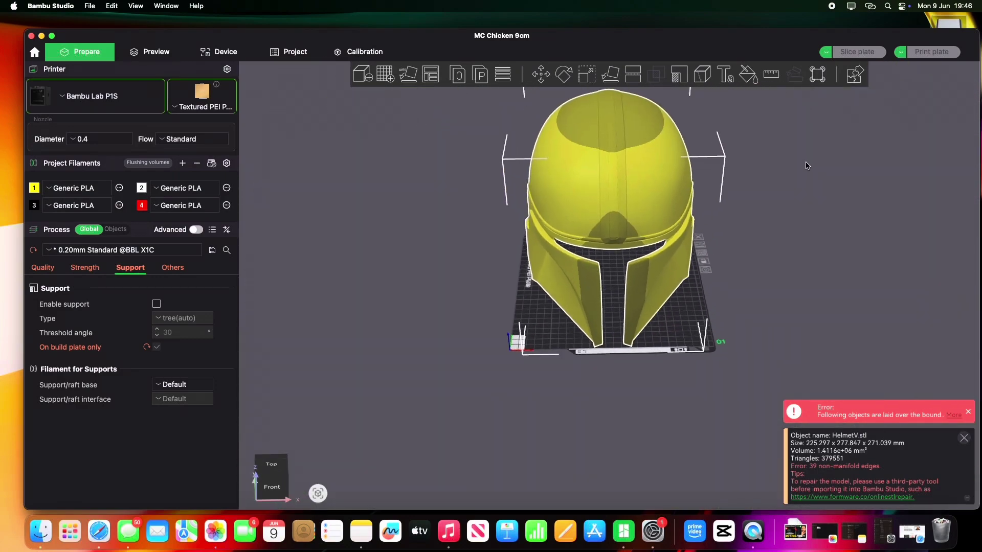
{"action": "mouse_move", "coordinate": [808, 177]}
{"action": "left_mouse_down"}
{"action": "mouse_move", "coordinate": [767, 195]}
{"action": "mouse_move", "coordinate": [763, 176]}
{"action": "mouse_move", "coordinate": [769, 167]}
{"action": "mouse_move", "coordinate": [808, 176]}
{"action": "left_mouse_up"}
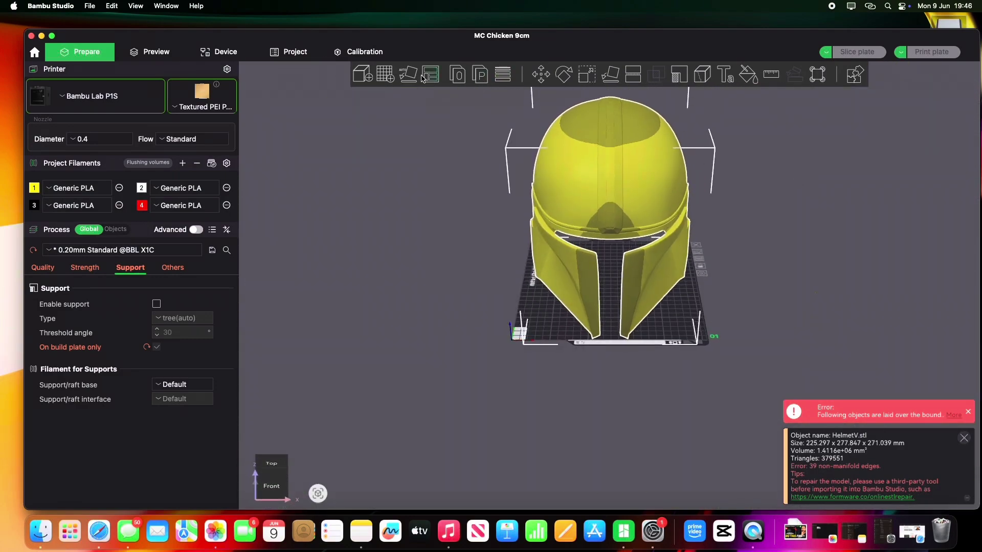
Step: Scale the helmet uniformly to 70% via the X scale field
{"action": "left_click", "coordinate": [585, 78]}
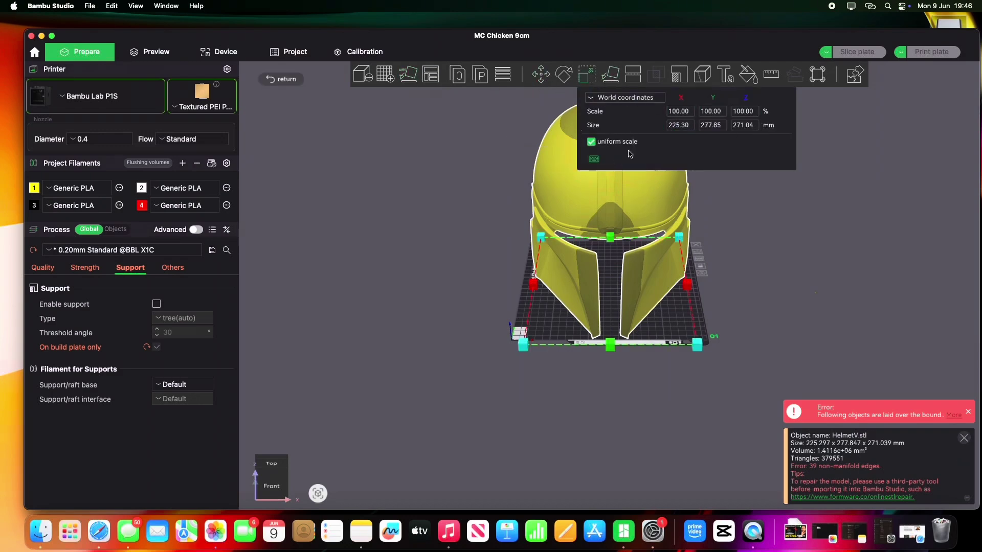
{"action": "left_click", "coordinate": [691, 112]}
{"action": "key", "text": "BackSpace"}
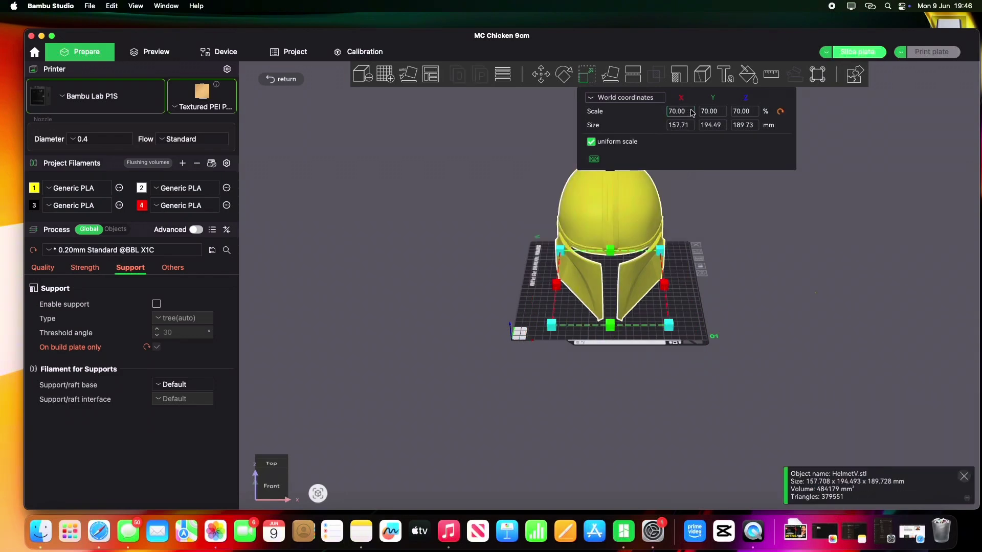
{"action": "left_click_drag", "start_coordinate": [778, 232], "coordinate": [737, 213]}
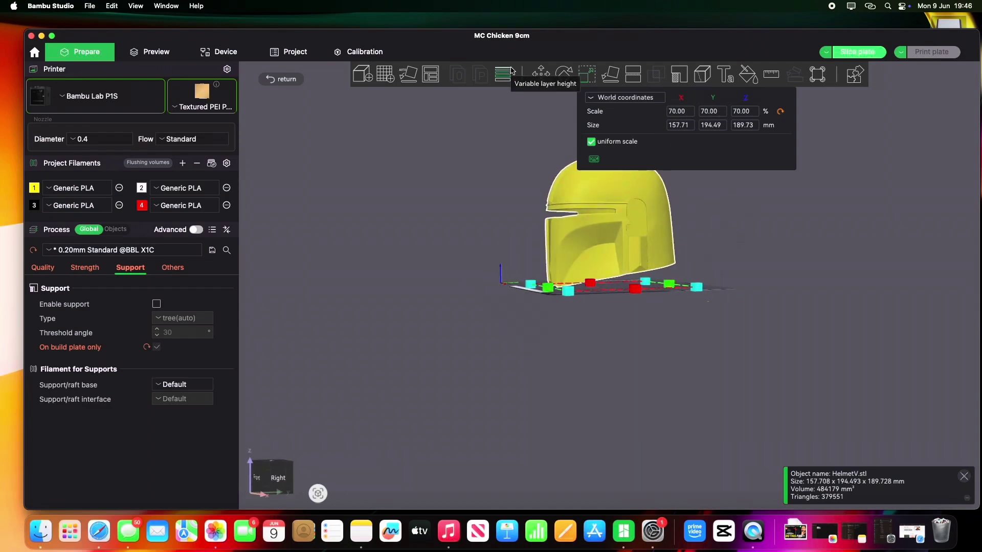
Step: Select the helmet and inspect it from isometric, right and front views
{"action": "left_click", "coordinate": [836, 190]}
{"action": "key", "text": "0"}
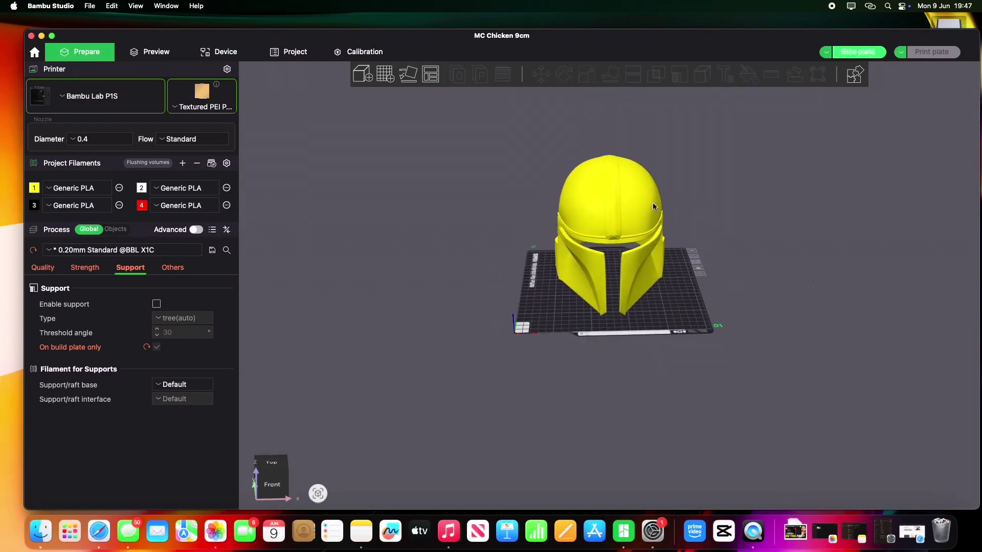
{"action": "key", "text": "ctrl+a"}
{"action": "key", "text": "6"}
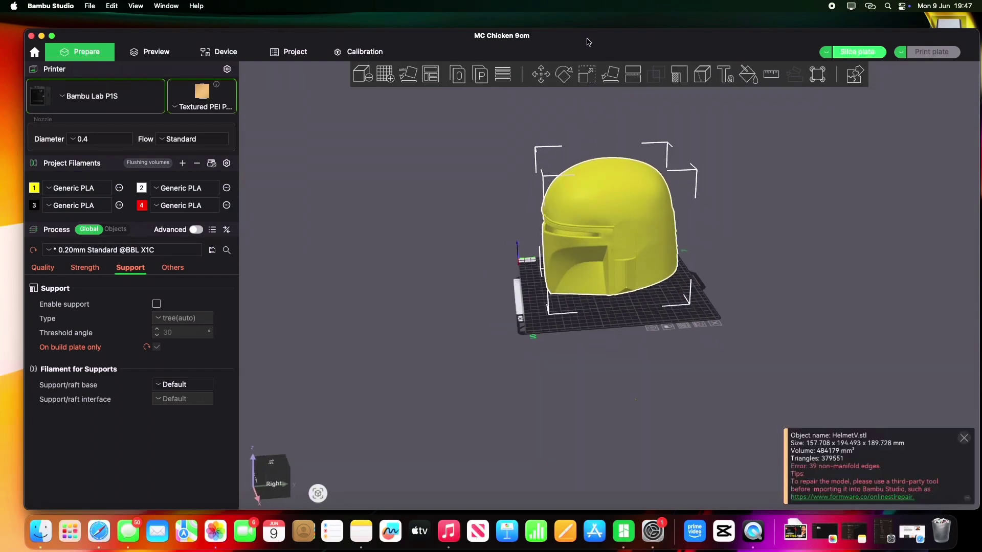
{"action": "key", "text": "z"}
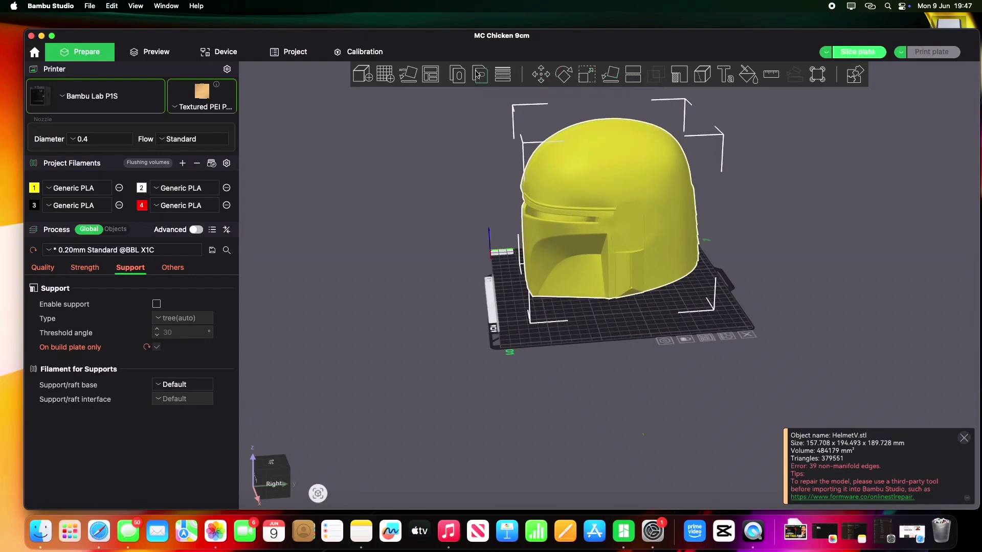
{"action": "key", "text": "3"}
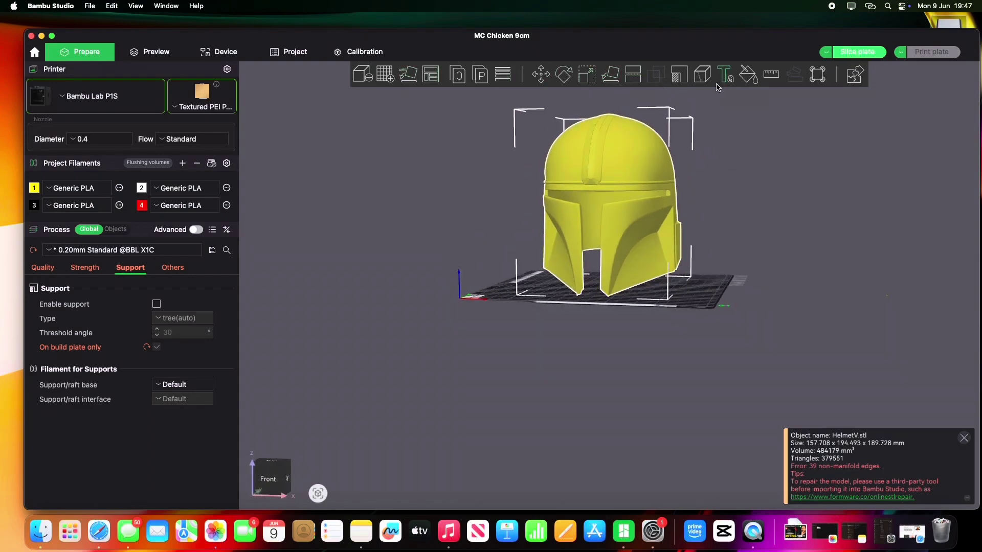
{"action": "mouse_move", "coordinate": [820, 169]}
{"action": "left_mouse_down"}
{"action": "mouse_move", "coordinate": [855, 176]}
{"action": "mouse_move", "coordinate": [809, 170]}
{"action": "mouse_move", "coordinate": [839, 173]}
{"action": "left_mouse_up"}
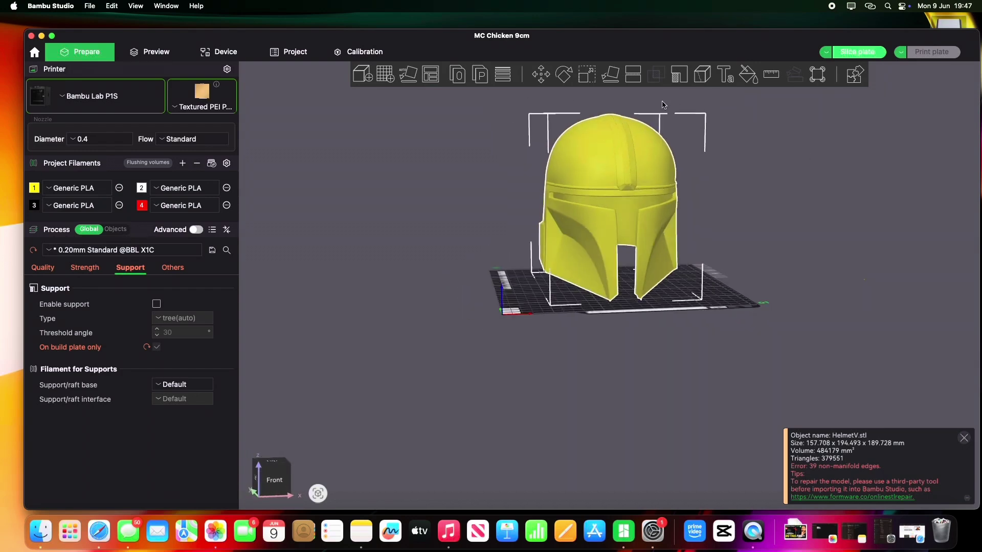
Step: Auto-orient the helmet on the plate and enable tree(auto) supports
{"action": "left_click", "coordinate": [414, 80]}
{"action": "key", "text": "6"}
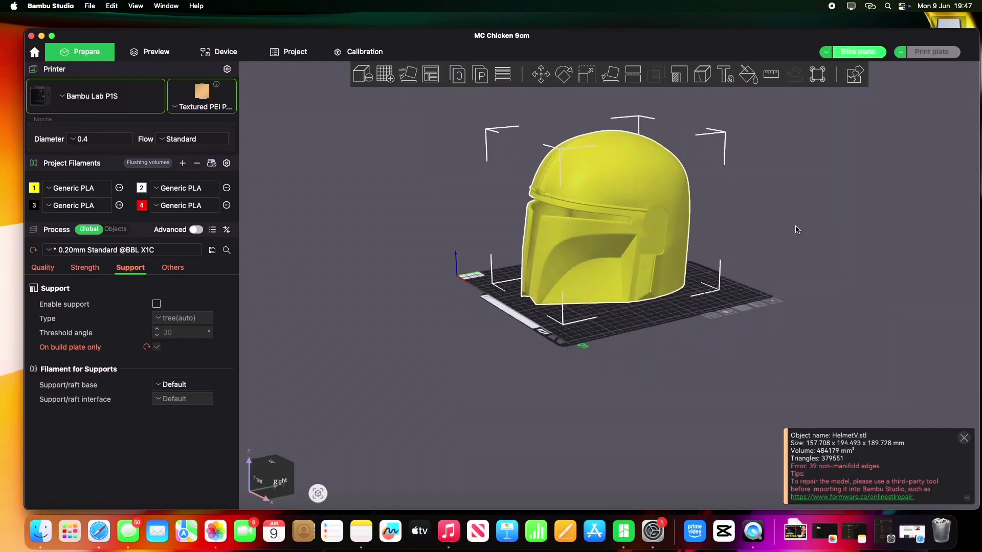
{"action": "left_click_drag", "start_coordinate": [775, 219], "coordinate": [766, 164]}
{"action": "key", "text": "3"}
{"action": "key", "text": "0"}
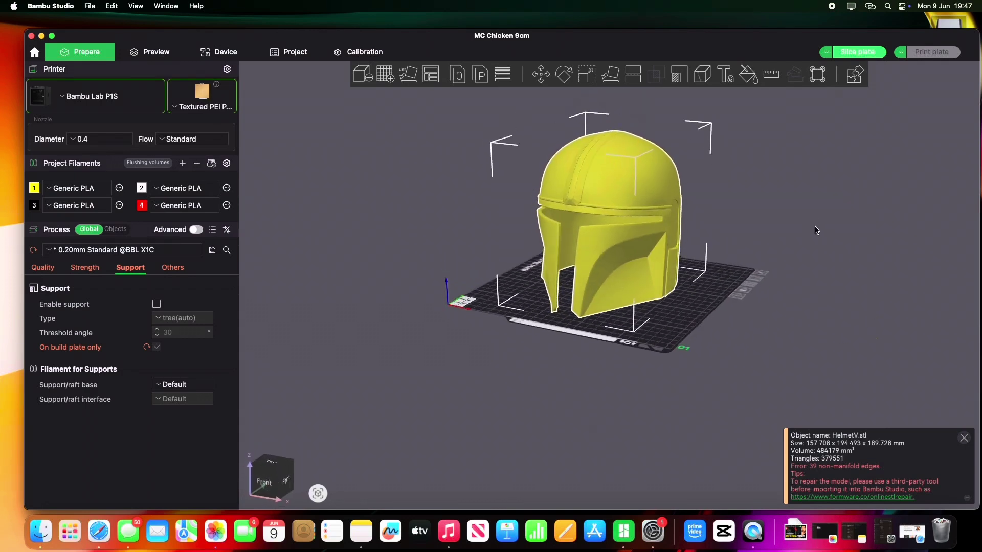
{"action": "left_click", "coordinate": [157, 305]}
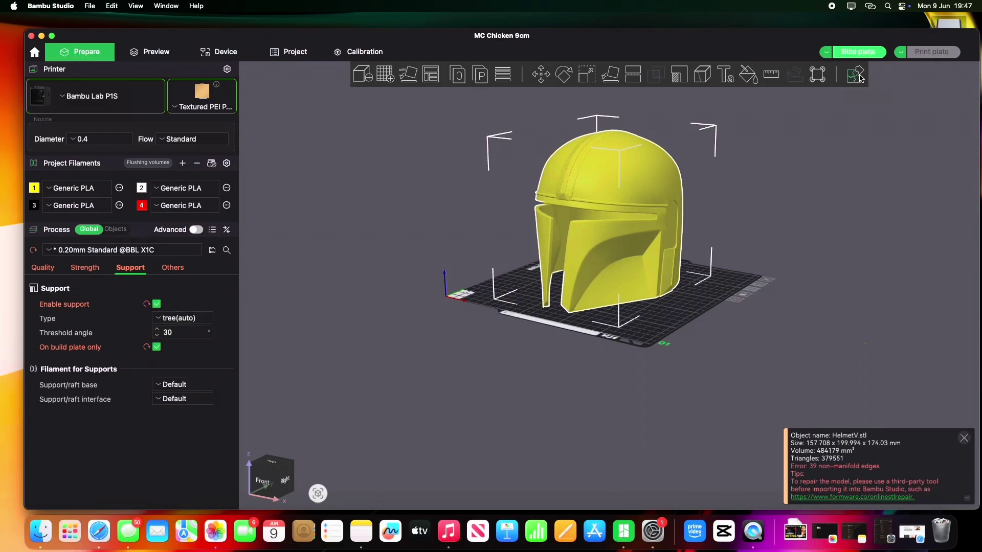
Step: Slice the plate and view the layered helmet from an elevated angle
{"action": "left_click", "coordinate": [859, 52]}
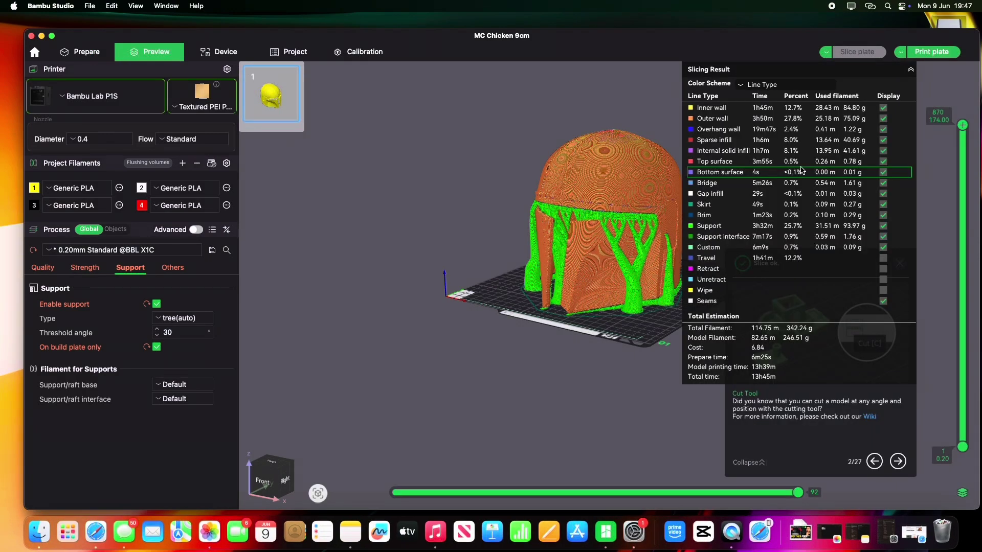
{"action": "key", "text": "3"}
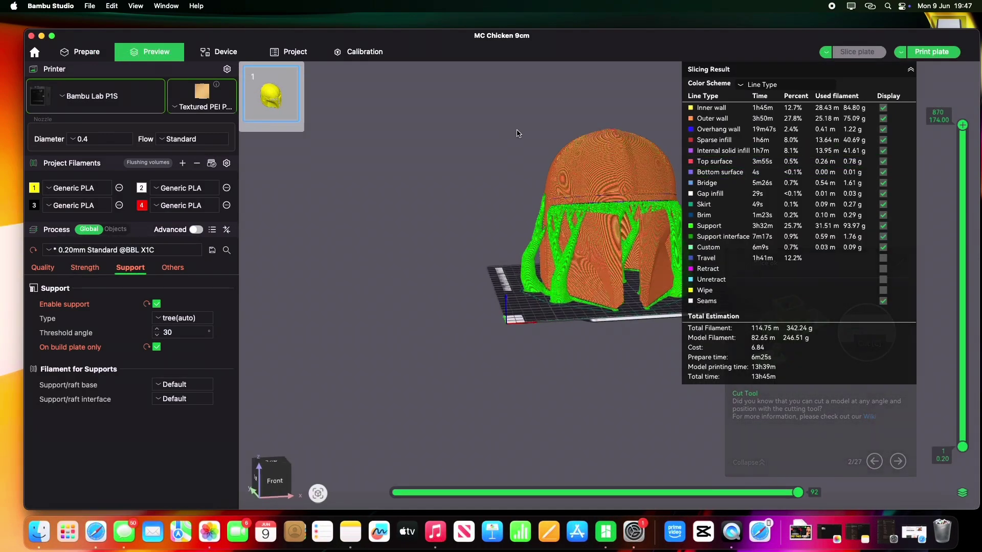
{"action": "left_click_drag", "start_coordinate": [500, 122], "coordinate": [612, 291]}
{"action": "scroll", "coordinate": [614, 287], "scroll_direction": "up", "scroll_amount": 5}
{"action": "scroll", "coordinate": [617, 259], "scroll_direction": "up", "scroll_amount": 5}
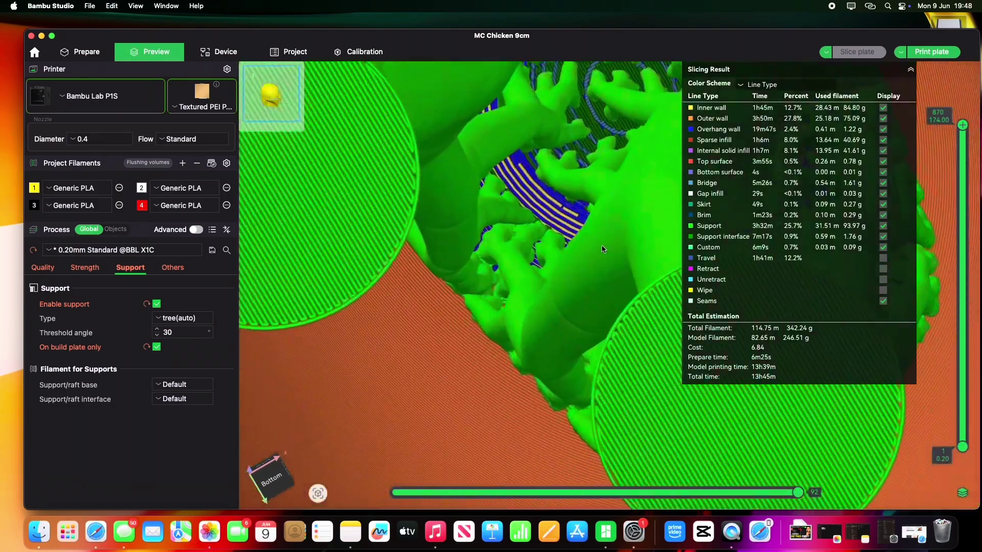
{"action": "scroll", "coordinate": [563, 230], "scroll_direction": "down", "scroll_amount": 6}
{"action": "scroll", "coordinate": [538, 206], "scroll_direction": "up", "scroll_amount": 2}
Step: Inspect the tree supports from the front and the helmet's right side
{"action": "key", "text": "3"}
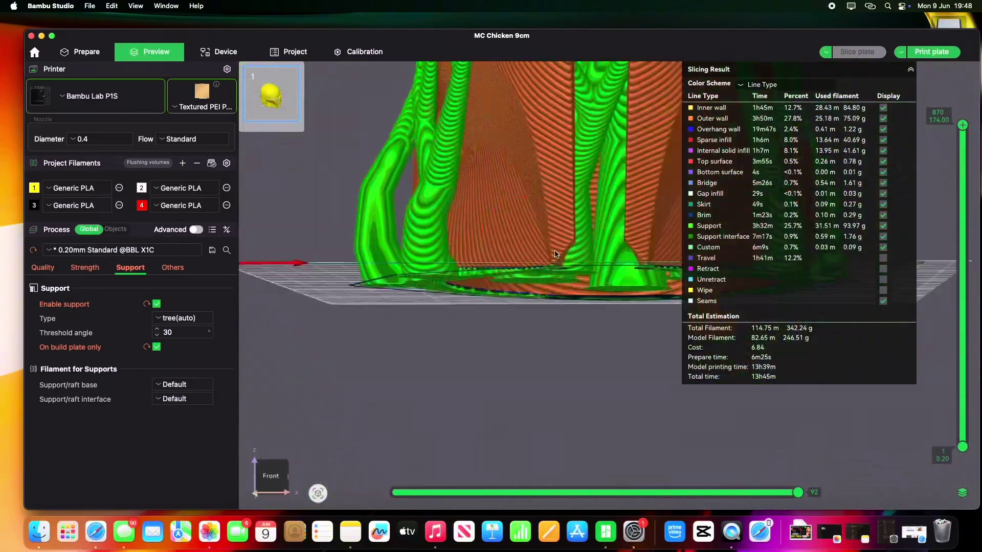
{"action": "scroll", "coordinate": [546, 245], "scroll_direction": "up", "scroll_amount": 4}
{"action": "scroll", "coordinate": [547, 246], "scroll_direction": "down", "scroll_amount": 4}
{"action": "scroll", "coordinate": [546, 246], "scroll_direction": "down", "scroll_amount": 3}
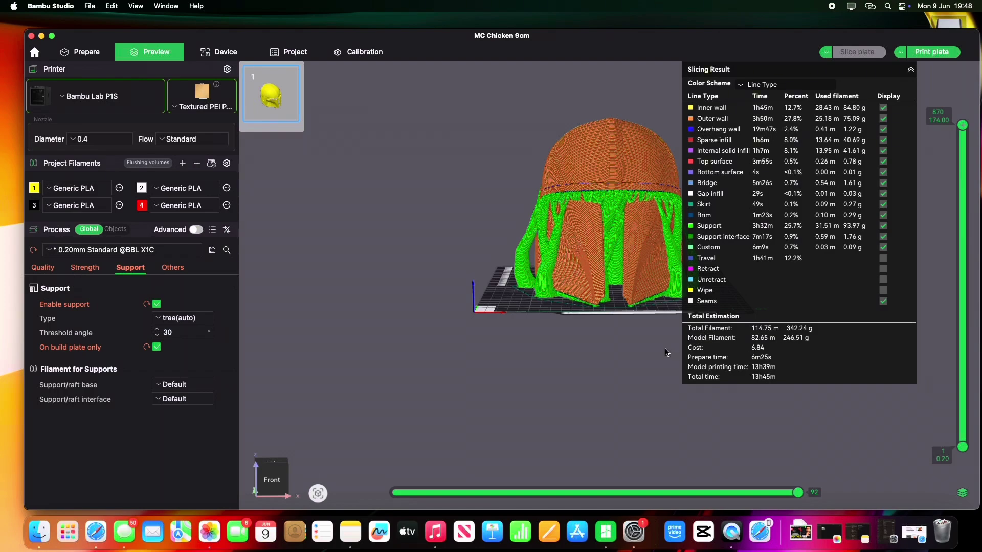
{"action": "scroll", "coordinate": [651, 349], "scroll_direction": "up", "scroll_amount": 3}
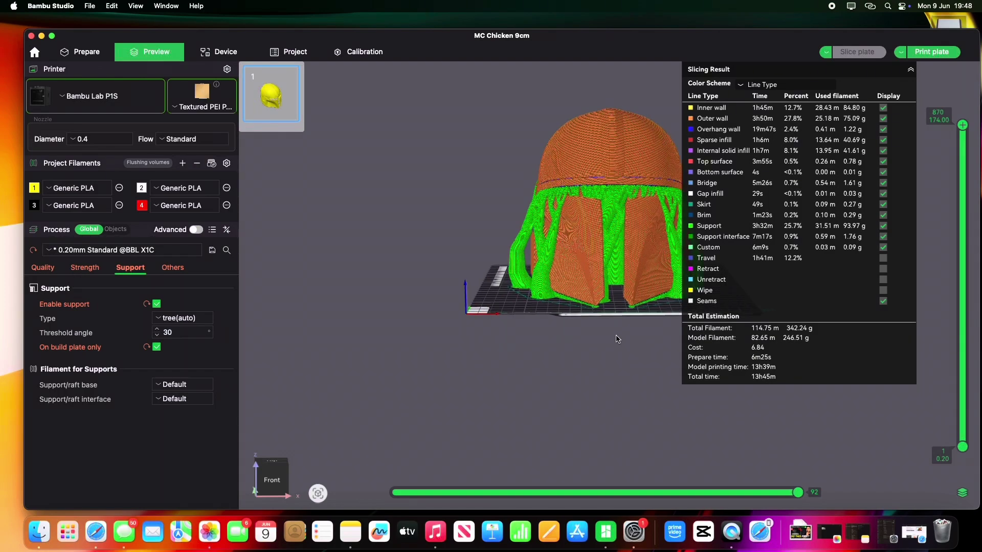
{"action": "left_click_drag", "start_coordinate": [618, 339], "coordinate": [599, 344]}
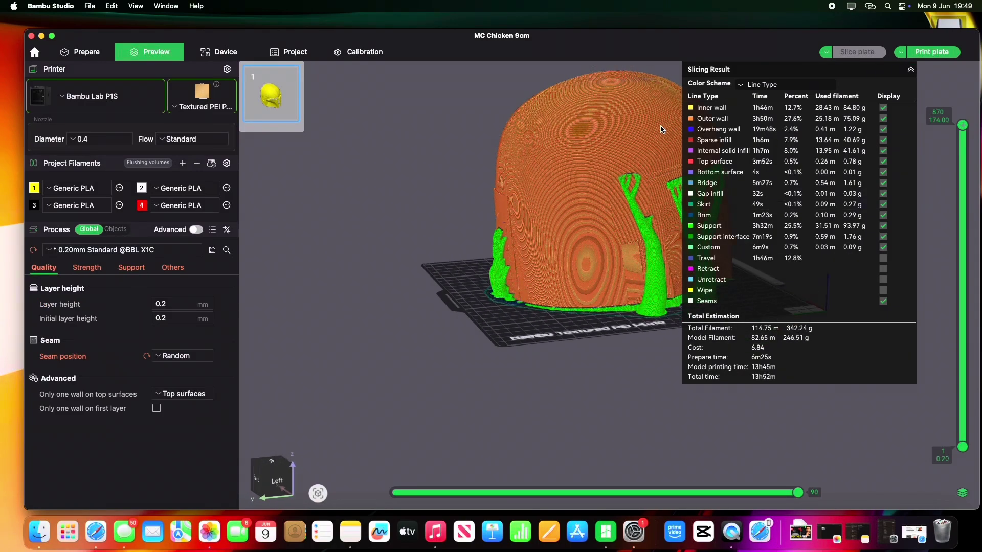
Step: Orbit and zoom around the sliced helmet to inspect its right side and wall closely
{"action": "left_click_drag", "start_coordinate": [614, 102], "coordinate": [525, 140]}
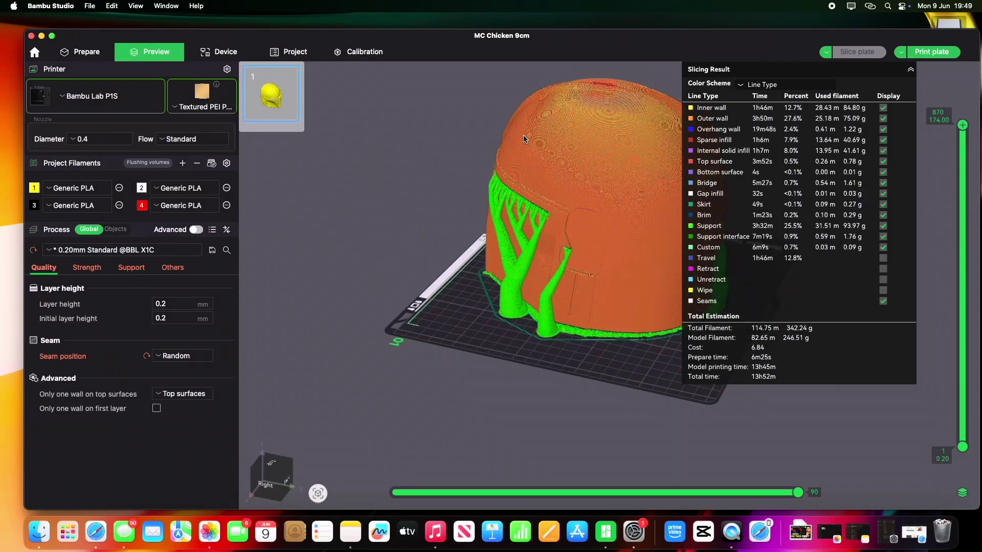
{"action": "scroll", "coordinate": [547, 147], "scroll_direction": "up", "scroll_amount": 8}
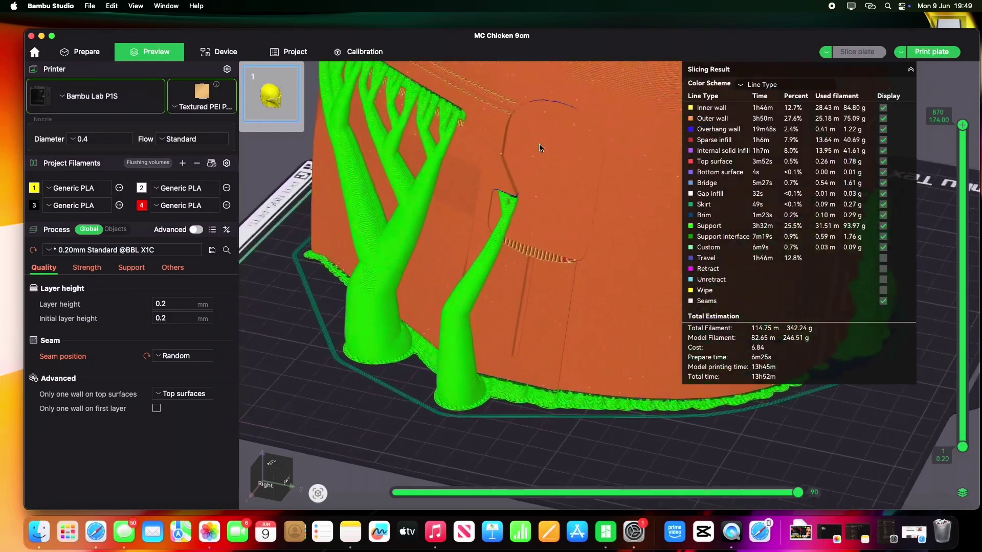
{"action": "left_click_drag", "start_coordinate": [538, 145], "coordinate": [594, 142]}
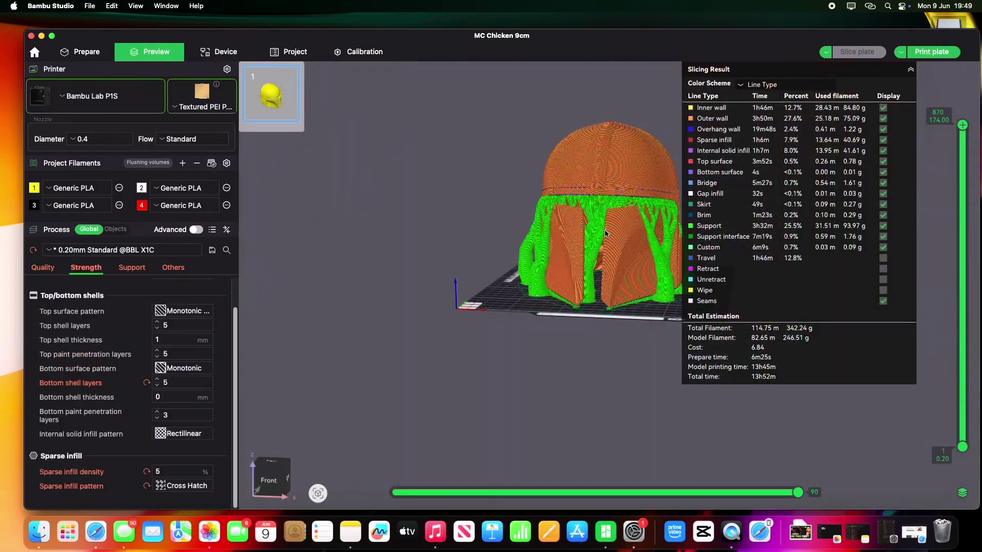
{"action": "scroll", "coordinate": [607, 233], "scroll_direction": "up", "scroll_amount": 10}
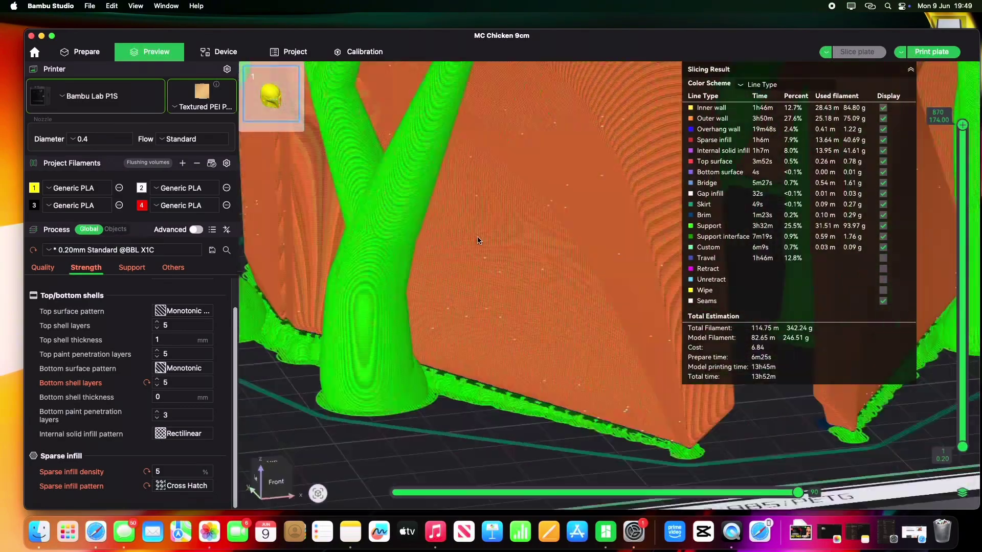
{"action": "left_click_drag", "start_coordinate": [479, 240], "coordinate": [540, 250]}
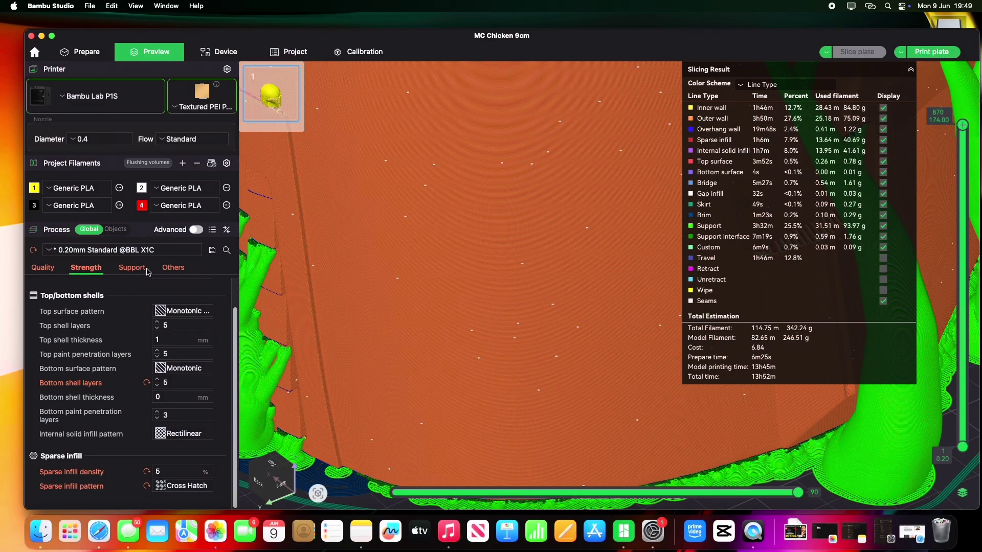
Step: Open the Seam position dropdown in the Quality process settings
{"action": "left_click", "coordinate": [85, 269]}
{"action": "scroll", "coordinate": [132, 324], "scroll_direction": "down", "scroll_amount": 2}
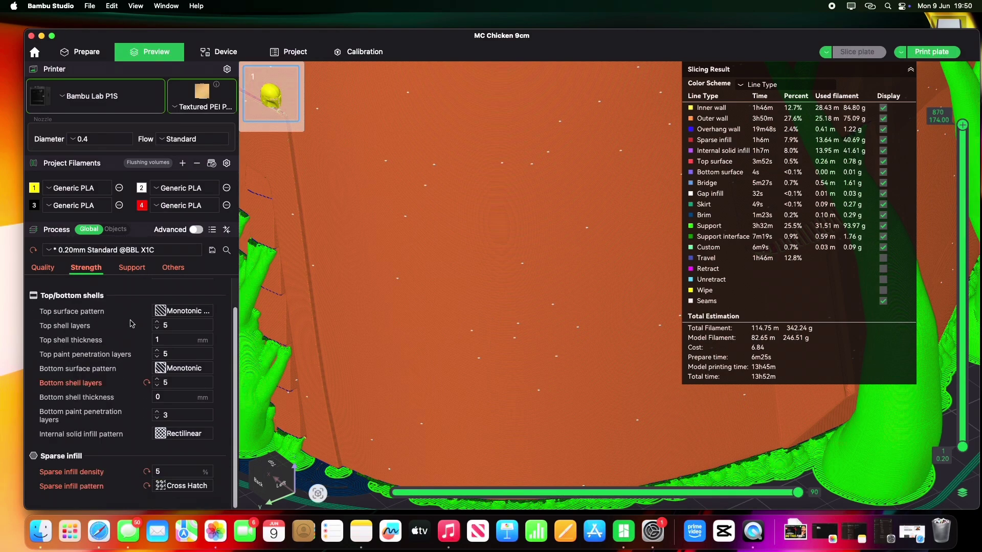
{"action": "left_click", "coordinate": [43, 272]}
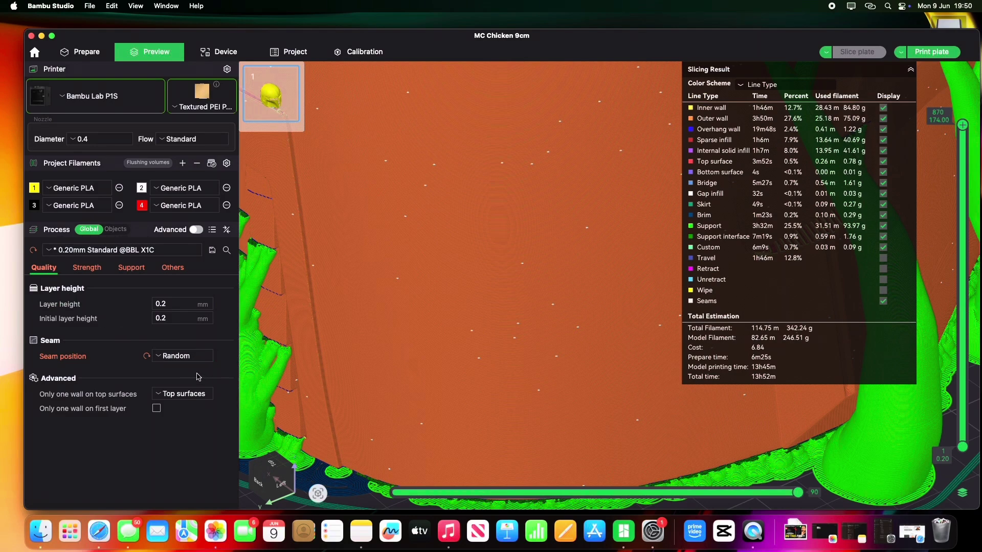
{"action": "left_click", "coordinate": [172, 358]}
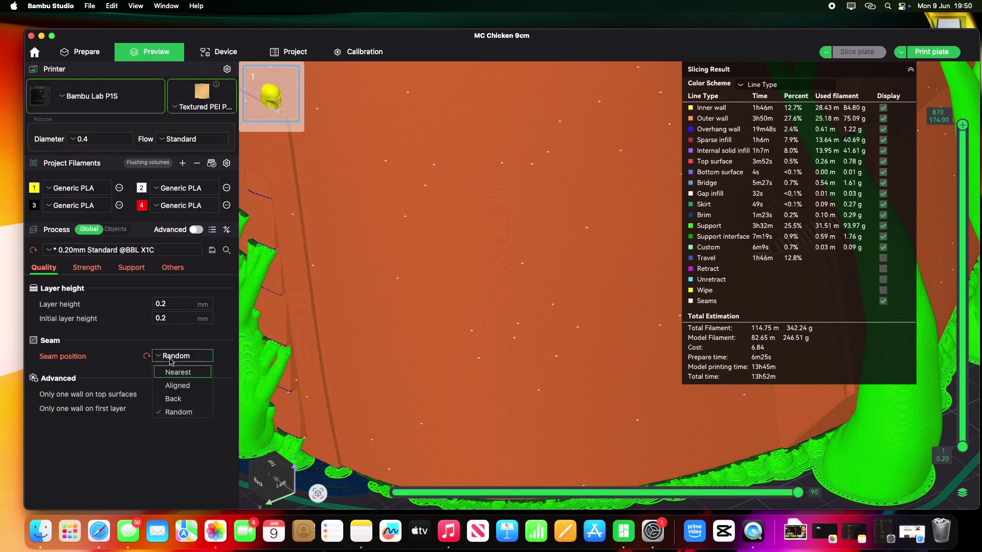
Step: Set the seam position to Back and re-slice the plate
{"action": "left_click", "coordinate": [175, 400]}
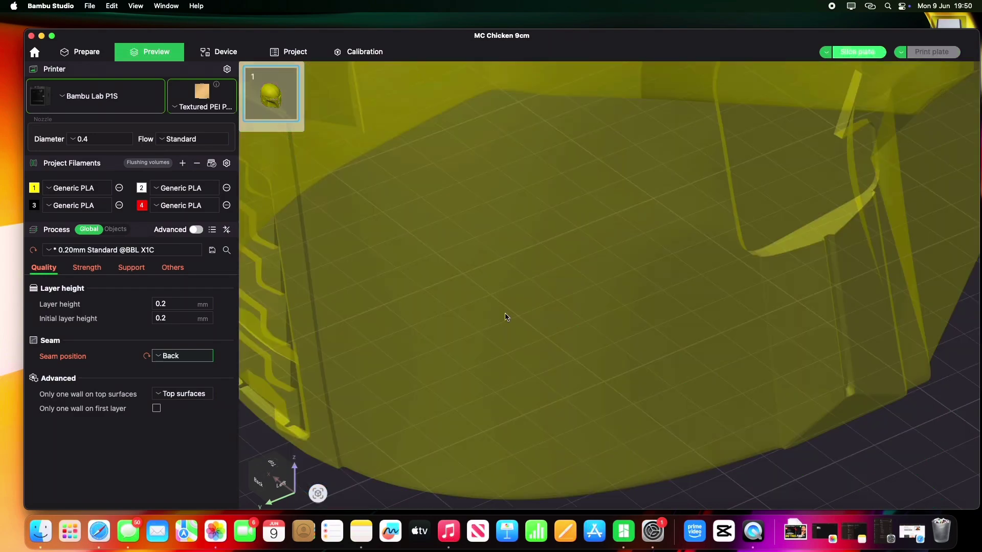
{"action": "left_click", "coordinate": [851, 53]}
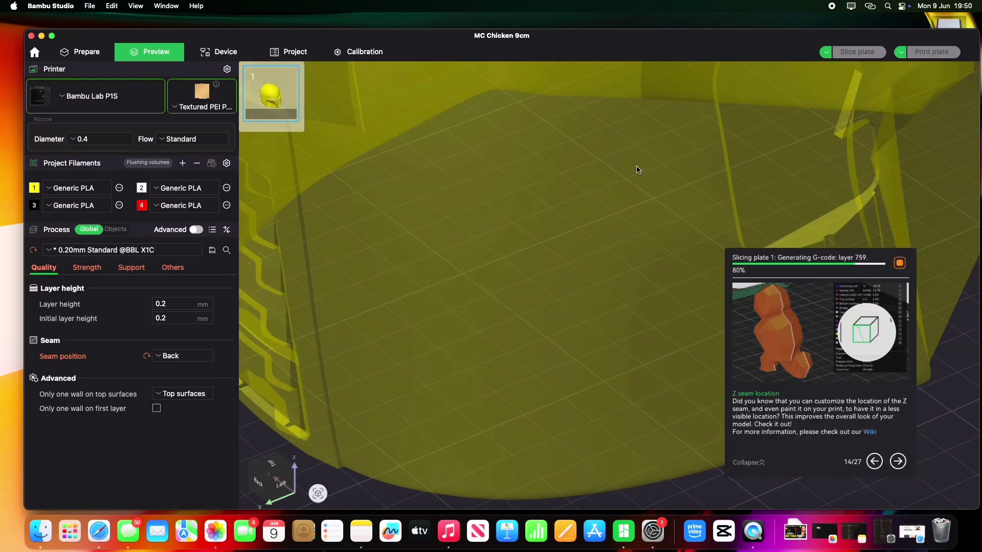
{"action": "scroll", "coordinate": [635, 166], "scroll_direction": "down", "scroll_amount": 5}
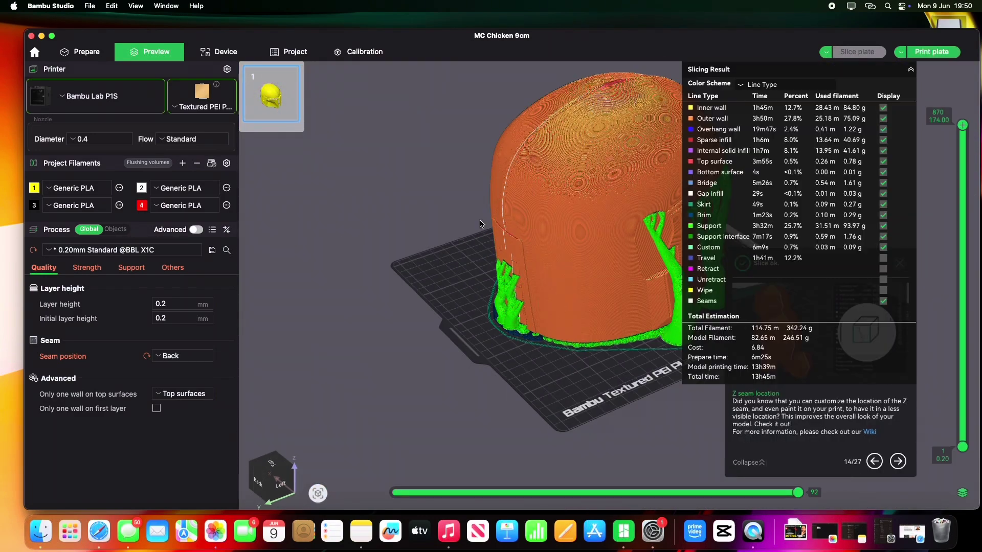
Step: Orbit the preview to check the seam line on the helmet's back and top
{"action": "left_click_drag", "start_coordinate": [635, 166], "coordinate": [603, 128]}
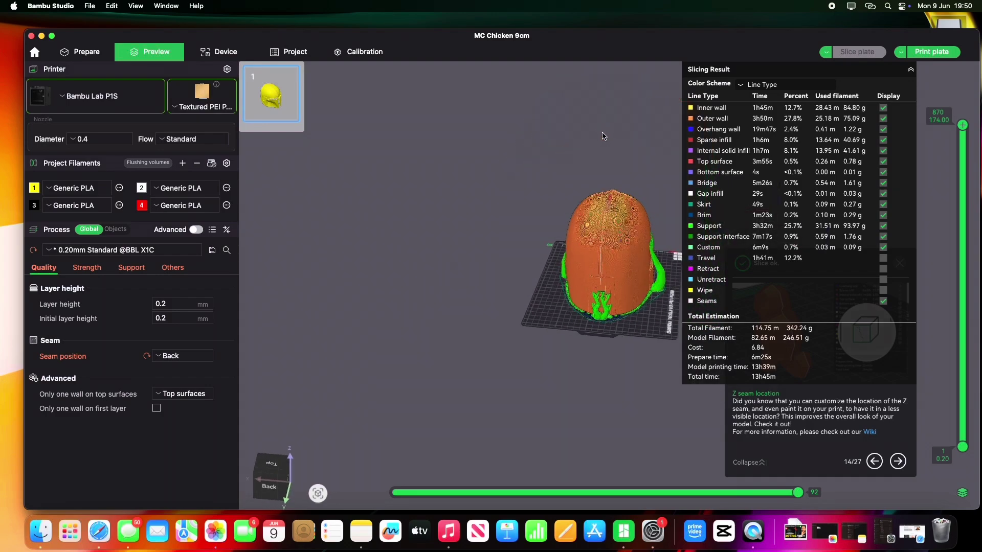
{"action": "scroll", "coordinate": [567, 209], "scroll_direction": "up", "scroll_amount": 5}
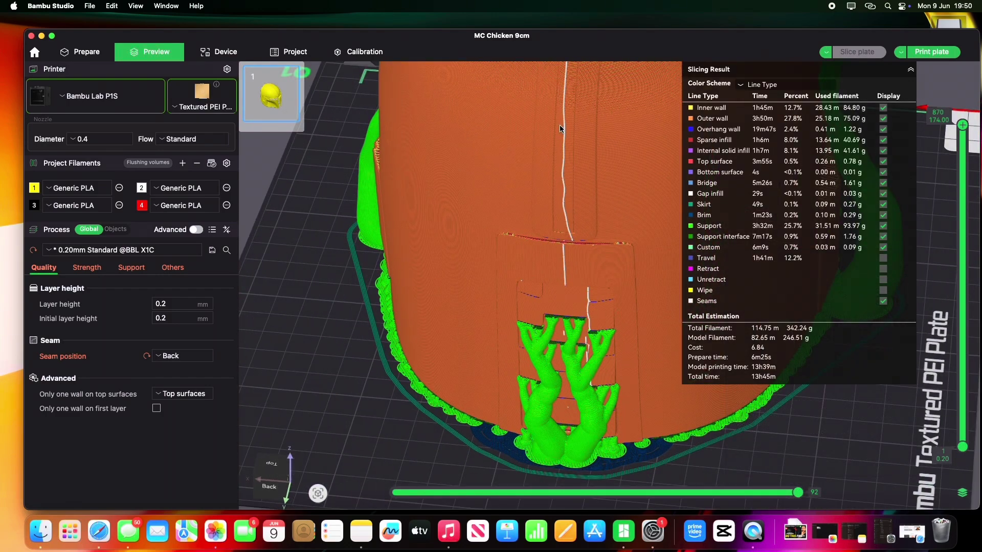
{"action": "scroll", "coordinate": [563, 272], "scroll_direction": "down", "scroll_amount": 5}
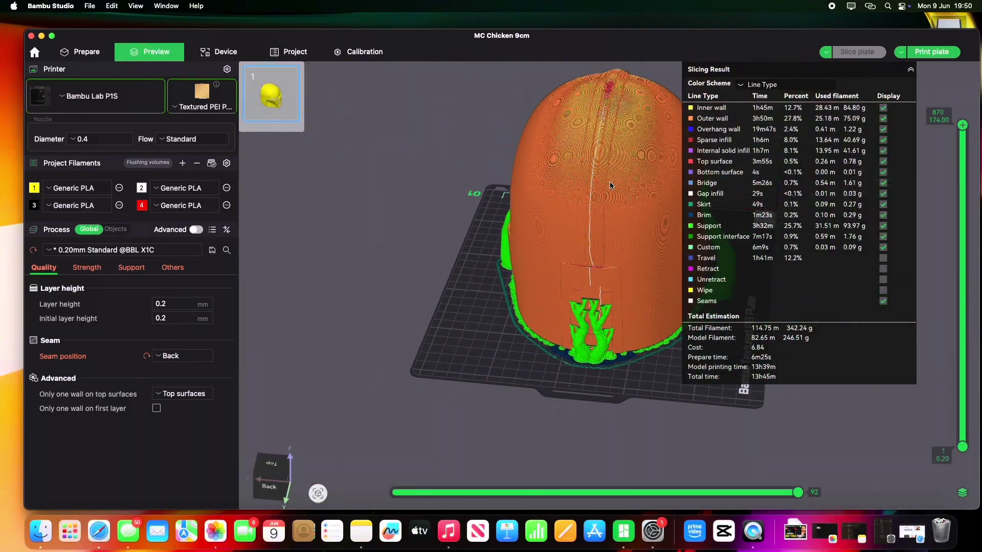
{"action": "left_click_drag", "start_coordinate": [611, 185], "coordinate": [819, 102]}
Step: Rename the print job from 'MC Chicken 9cm' to 'mandalorian' in the Send print job dialog
{"action": "left_click", "coordinate": [932, 53]}
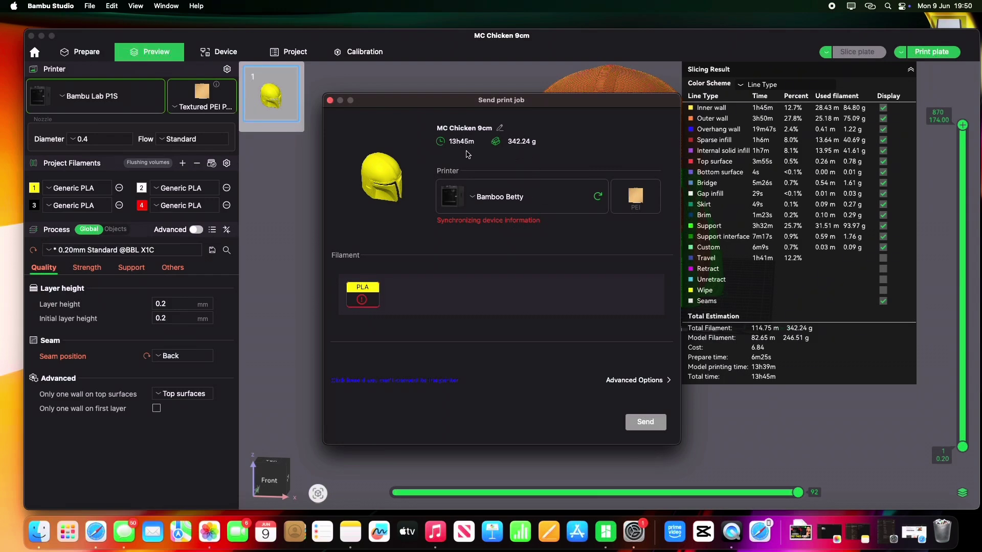
{"action": "left_click", "coordinate": [504, 129]}
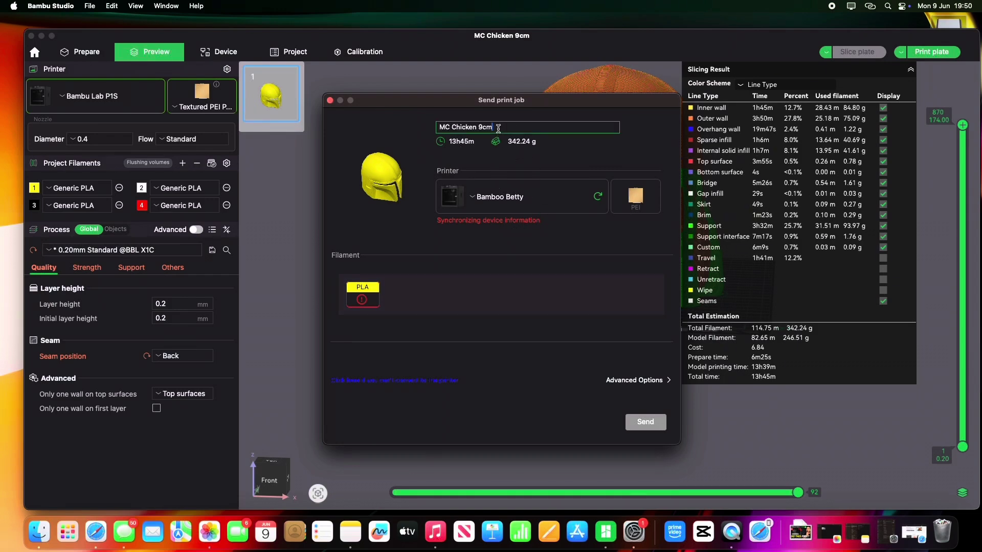
{"action": "left_click_drag", "start_coordinate": [509, 128], "coordinate": [428, 128]}
{"action": "key", "text": "BackSpace"}
{"action": "key", "text": "Return"}
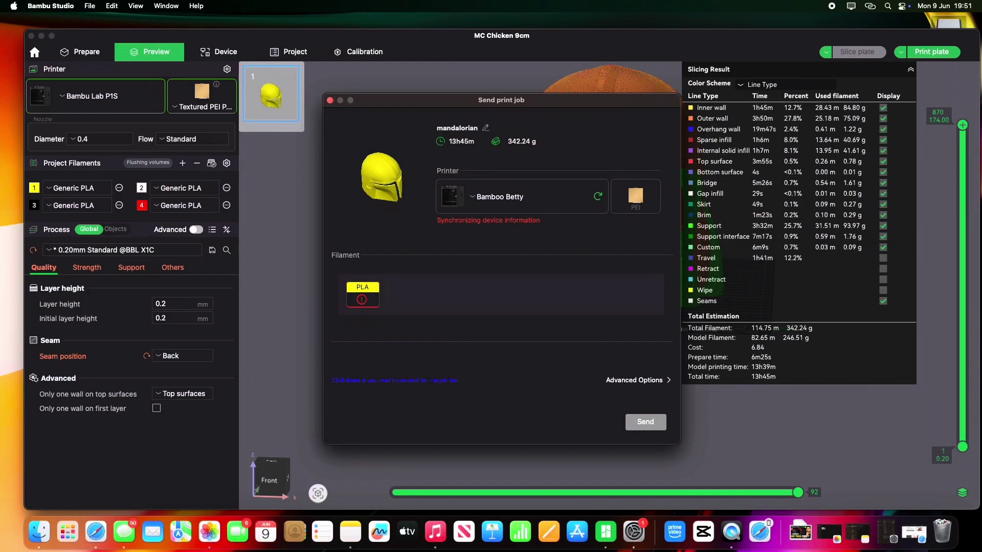